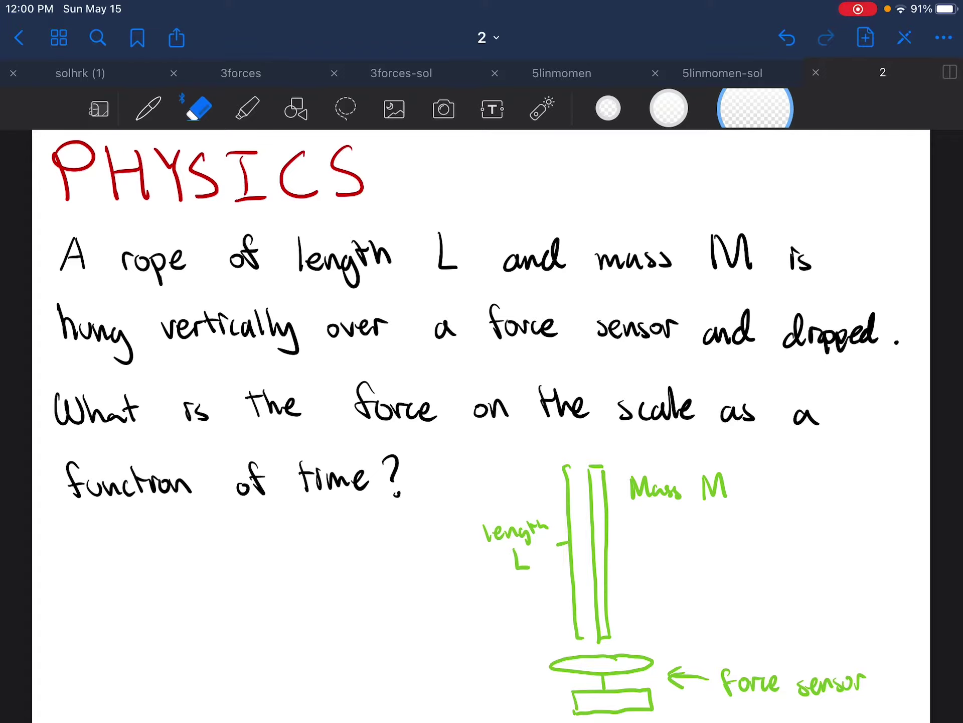
scroll(483, 421, "down", 3)
Switch from the eraser to the pen and choose the thickest stroke width.
left_click(147, 109)
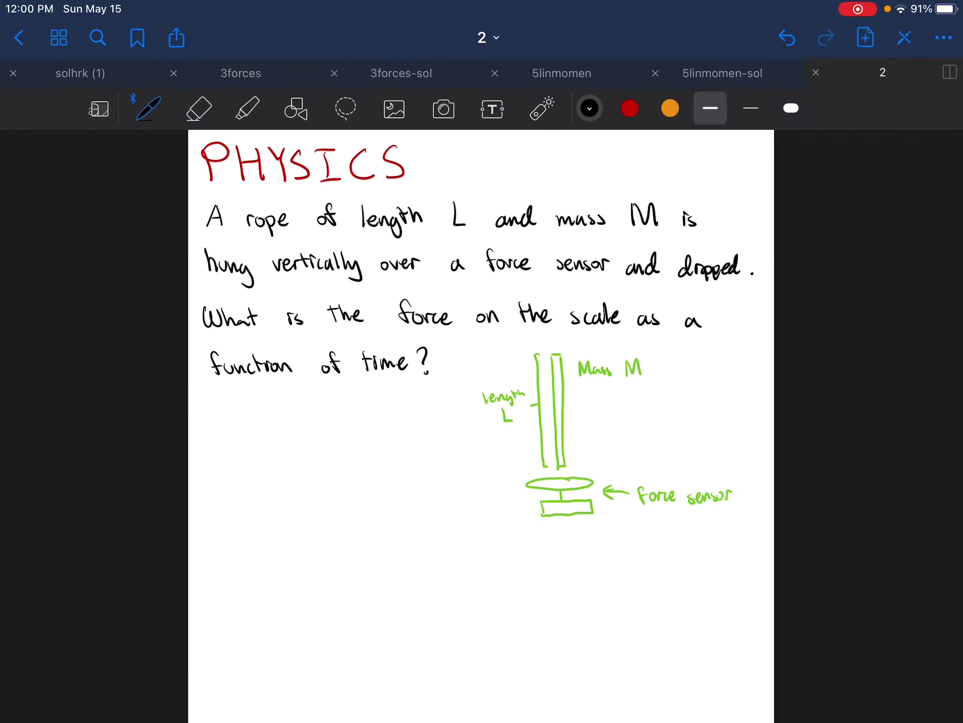
scroll(482, 425, "down", 3)
scroll(482, 425, "down", 1)
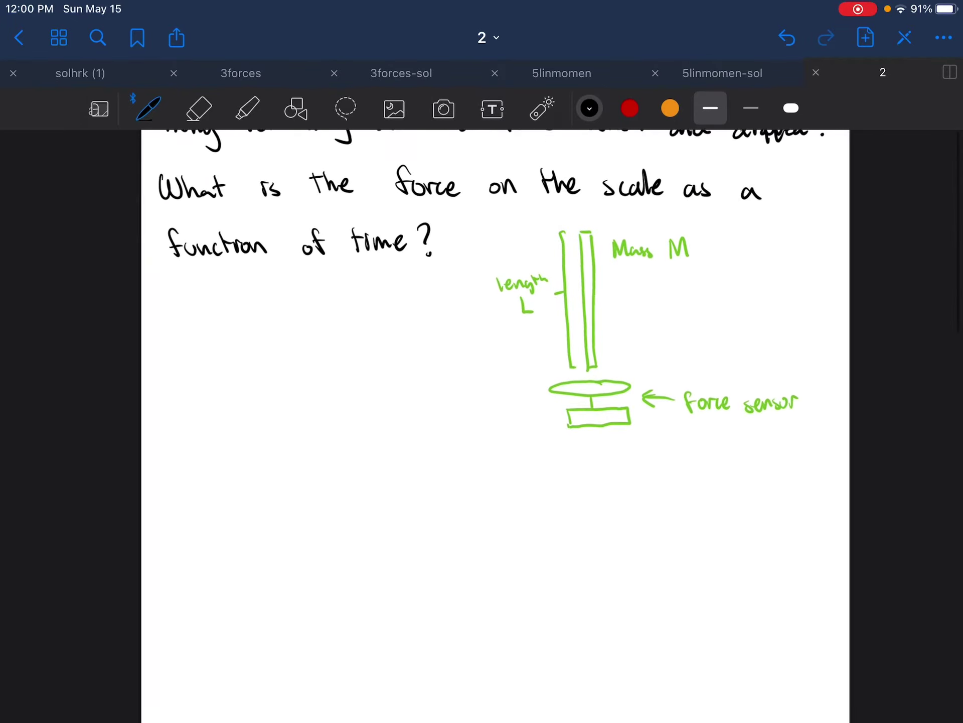
scroll(482, 426, "down", 2)
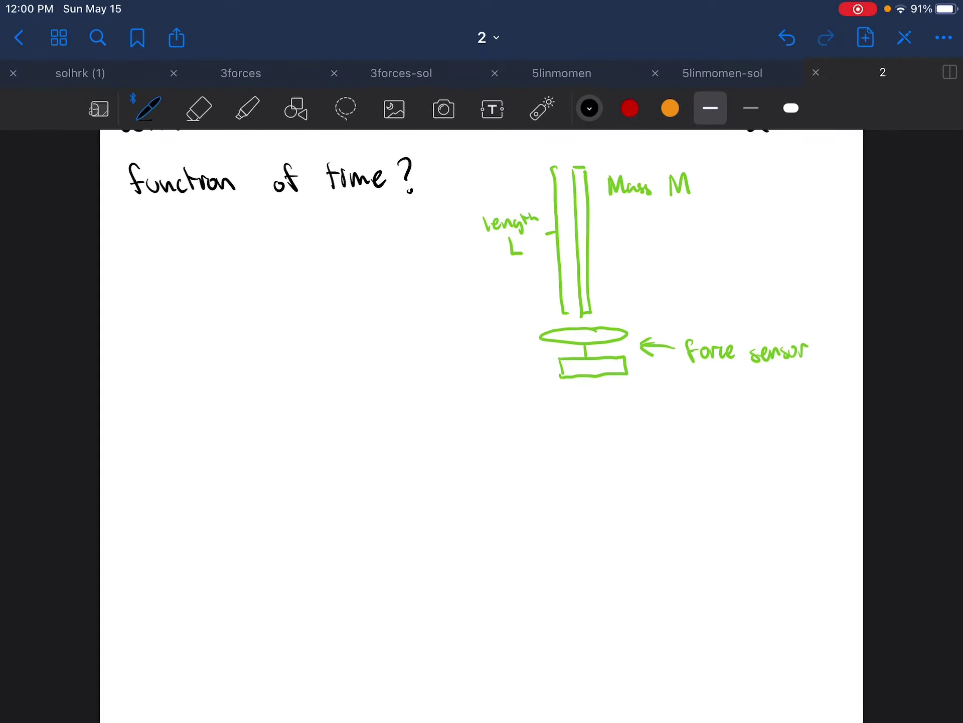
scroll(482, 425, "down", 2)
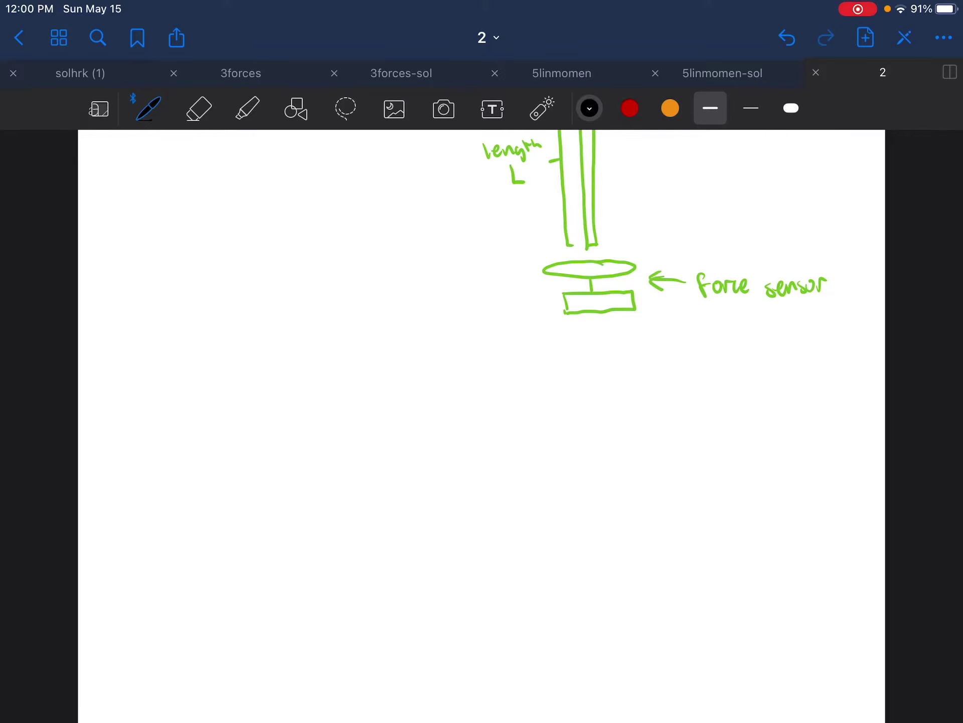
left_click(791, 108)
Draw a thick black divider line below the diagram and switch to light green ink.
left_click_drag(738, 348, 78, 378)
left_click_drag(697, 350, 870, 339)
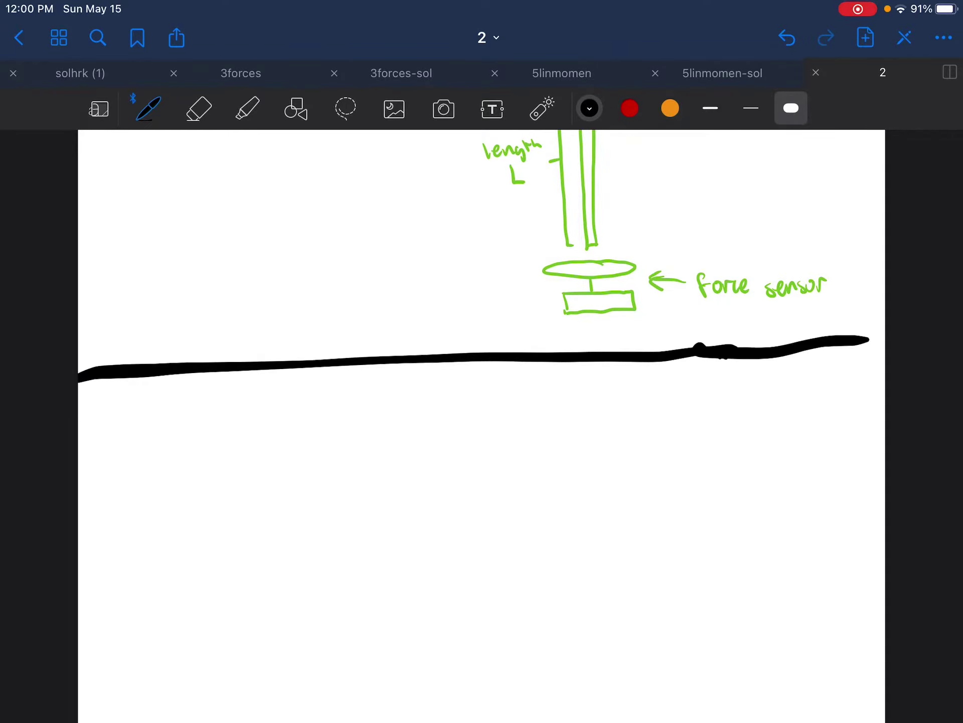
left_click(630, 109)
left_click(670, 108)
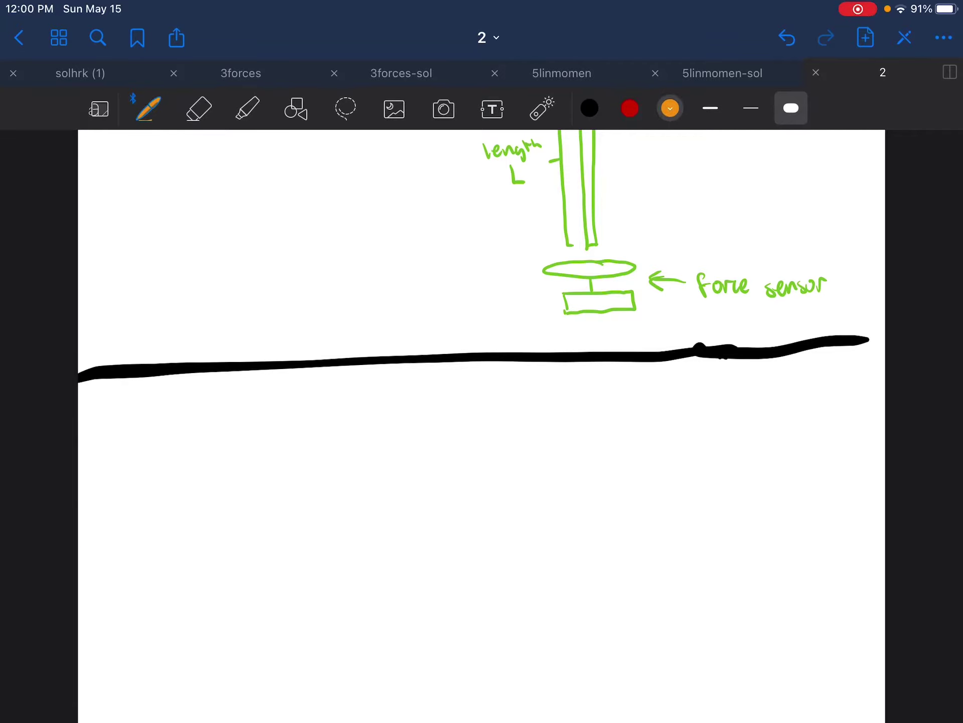
left_click(670, 108)
left_click(714, 313)
Sketch the green sensor plate and base, then the piled and falling rope with a thinner pen.
mouse_move(338, 463)
left_mouse_down()
mouse_move(240, 494)
mouse_move(398, 527)
mouse_move(344, 460)
mouse_move(326, 473)
left_mouse_up()
mouse_move(307, 564)
left_mouse_down()
mouse_move(313, 603)
mouse_move(463, 582)
mouse_move(302, 606)
left_mouse_up()
left_click(711, 107)
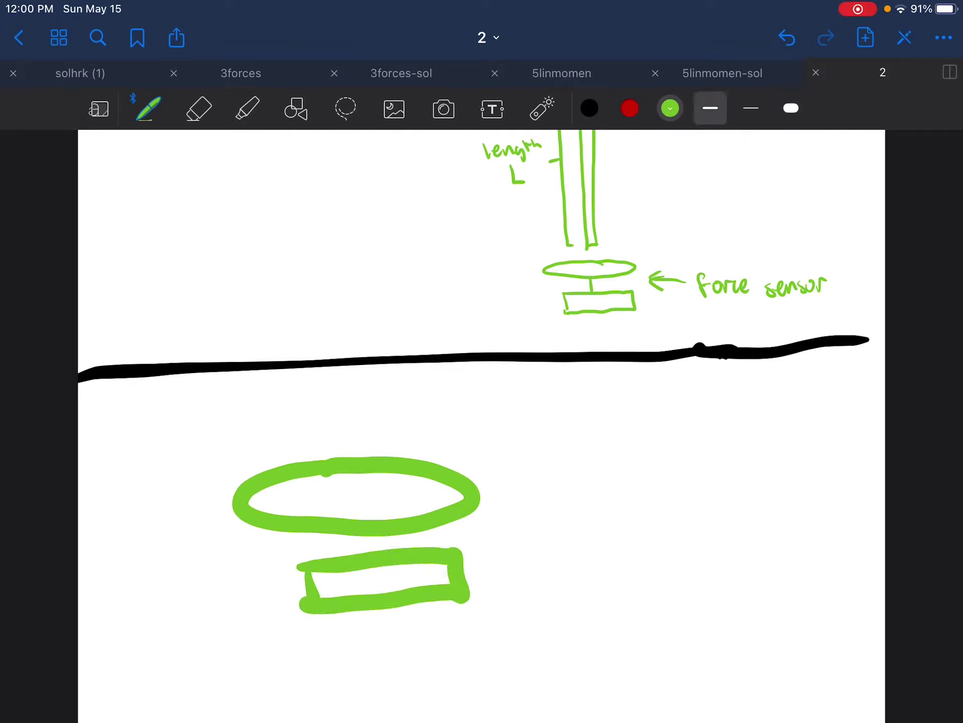
mouse_move(332, 486)
left_mouse_down()
mouse_move(301, 501)
mouse_move(375, 493)
mouse_move(320, 499)
mouse_move(370, 495)
mouse_move(383, 472)
mouse_move(382, 368)
mouse_move(398, 423)
mouse_move(390, 498)
left_mouse_up()
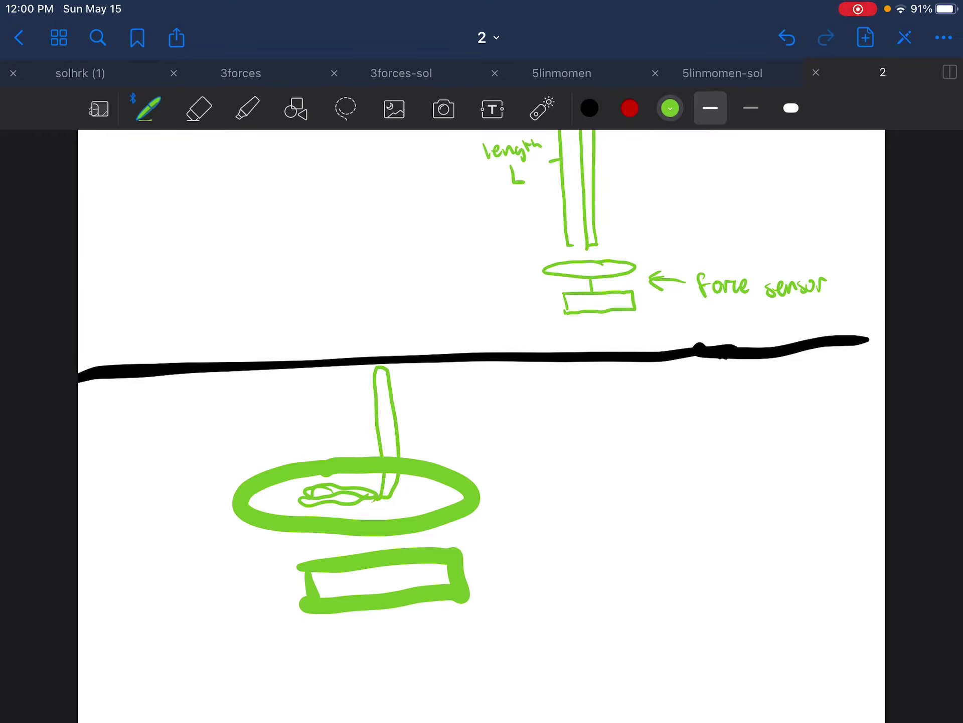
left_click_drag(413, 425, 419, 476)
scroll(482, 422, "down", 2)
scroll(481, 422, "down", 3)
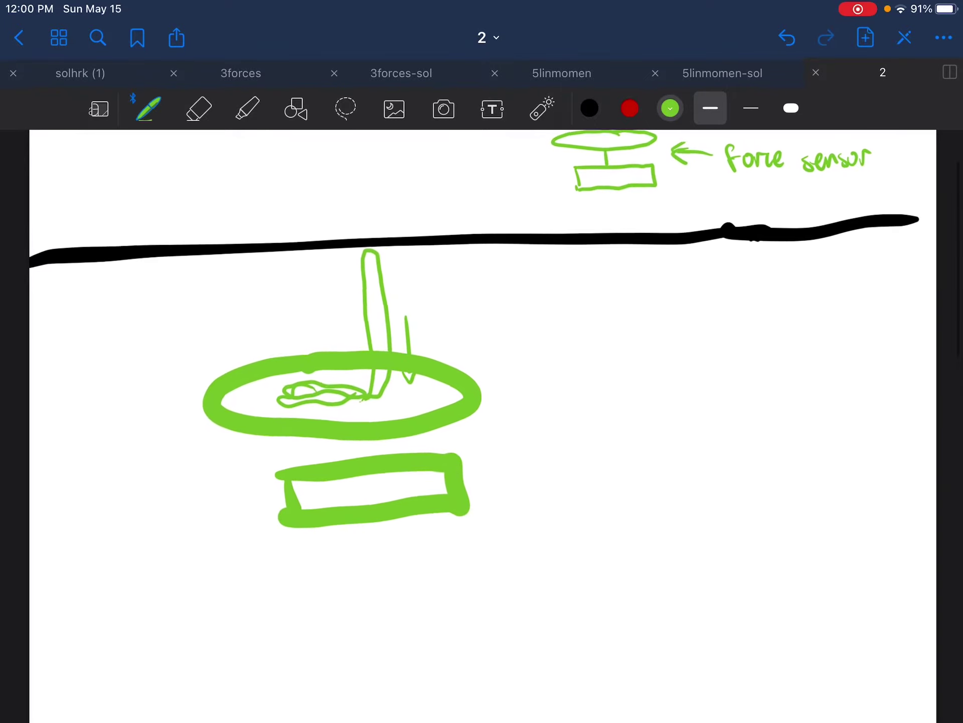
In black, circle the rope's impact point with an arrow labelled F = dp/dt.
left_click(589, 107)
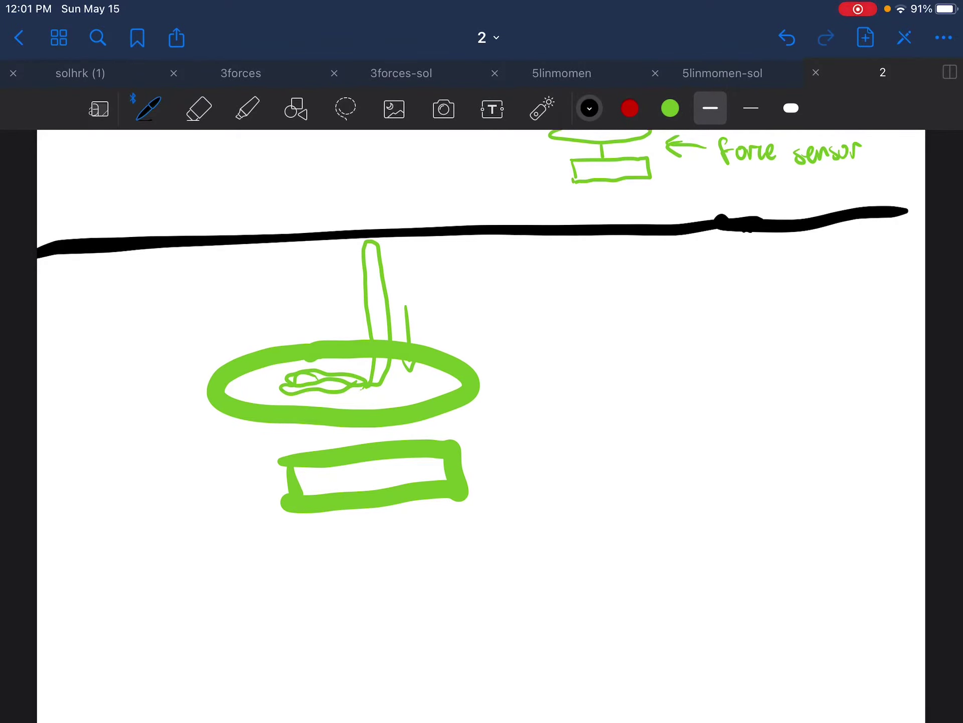
mouse_move(375, 364)
left_mouse_down()
mouse_move(363, 373)
mouse_move(399, 364)
mouse_move(472, 410)
mouse_move(612, 447)
mouse_move(640, 474)
left_mouse_up()
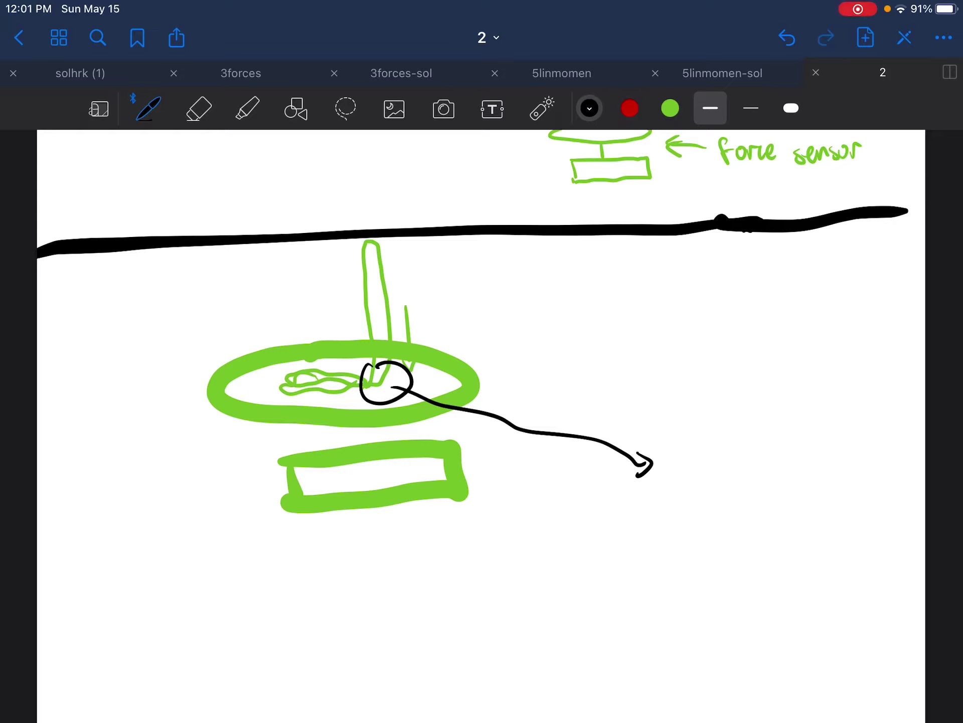
left_click_drag(666, 455, 670, 482)
left_click_drag(668, 455, 684, 454)
left_click_drag(671, 468, 708, 471)
mouse_move(727, 452)
left_mouse_down()
mouse_move(721, 460)
mouse_move(731, 462)
left_mouse_up()
mouse_move(738, 446)
left_mouse_down()
mouse_move(752, 469)
mouse_move(729, 499)
left_mouse_up()
mouse_move(738, 477)
left_mouse_down()
mouse_move(736, 499)
mouse_move(751, 499)
left_mouse_up()
left_click_drag(741, 486, 756, 485)
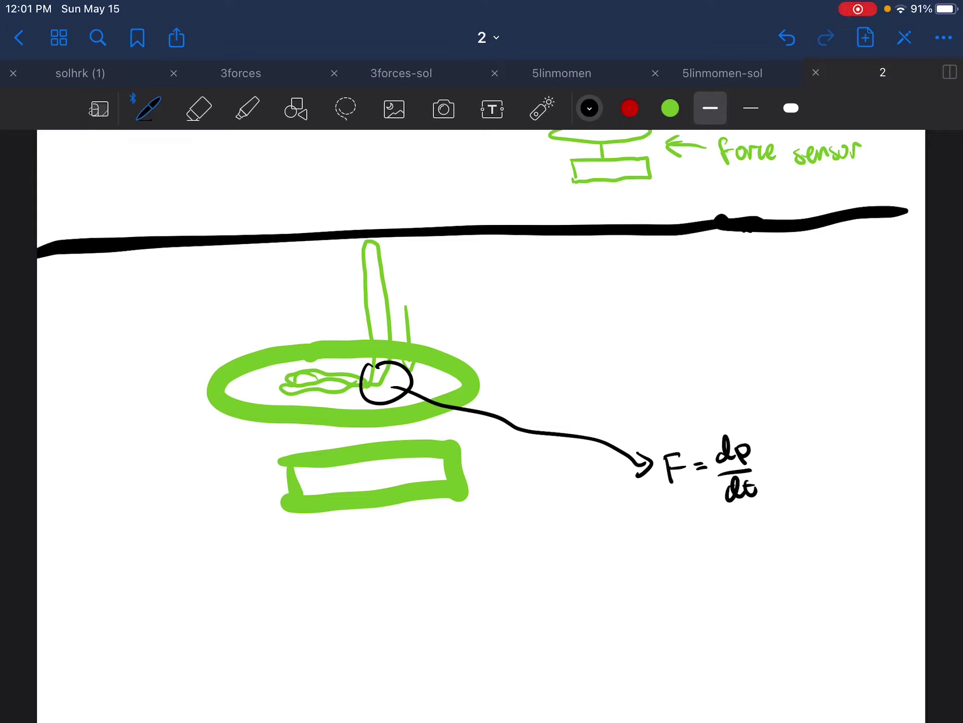
Circle the rope pile with a downward arrow labelled Fg.
left_click_drag(316, 360, 365, 370)
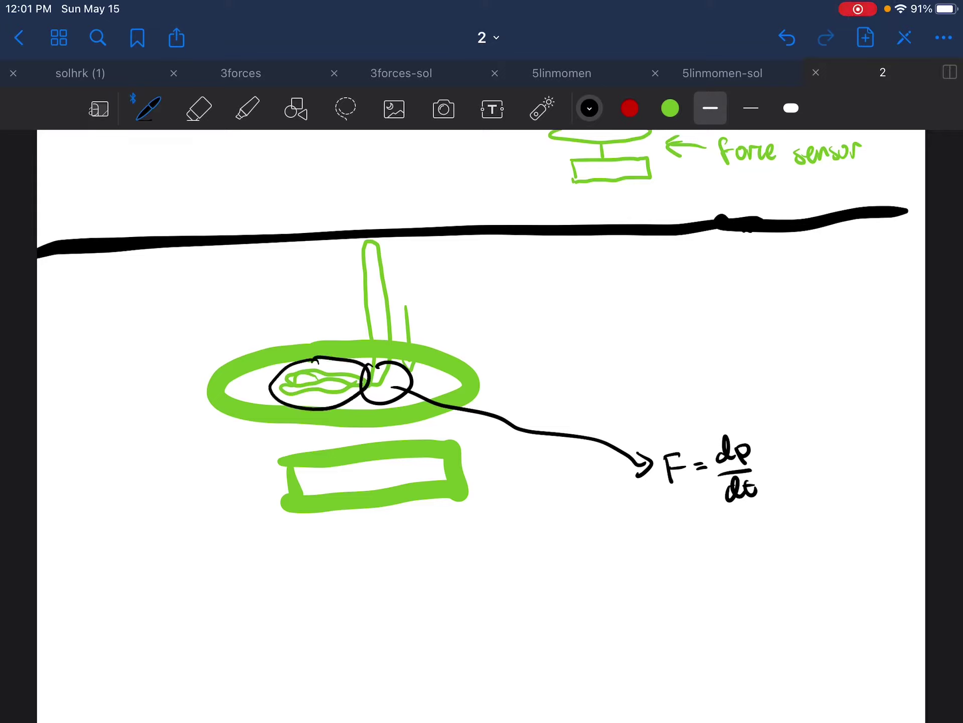
mouse_move(267, 418)
left_mouse_down()
mouse_move(305, 404)
mouse_move(216, 488)
mouse_move(225, 486)
left_mouse_up()
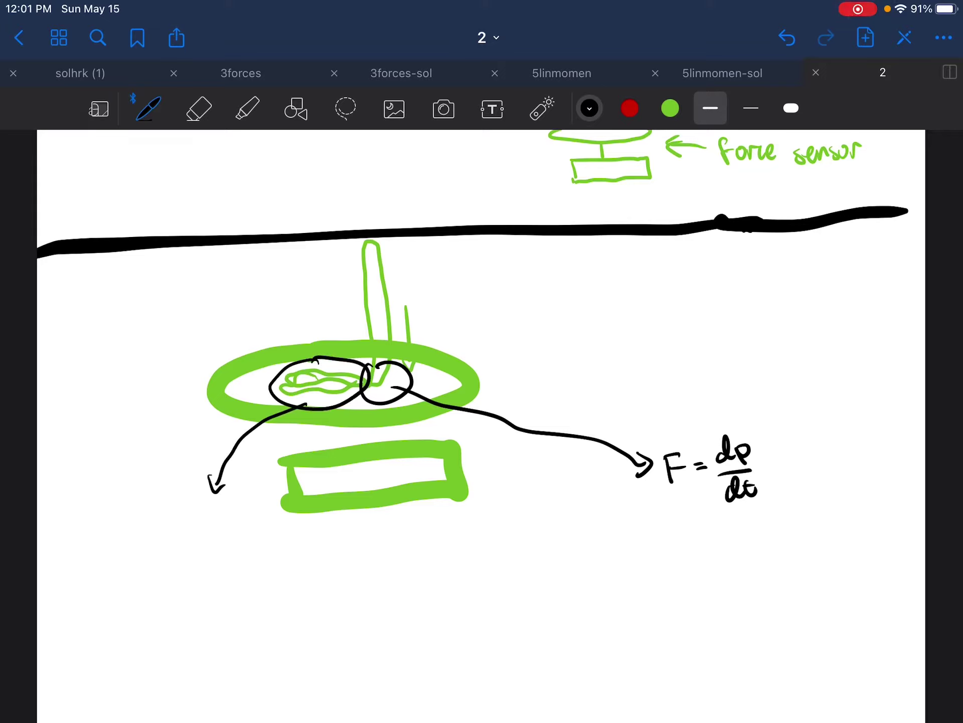
left_click_drag(166, 505, 172, 537)
mouse_move(163, 506)
left_mouse_down()
mouse_move(182, 503)
mouse_move(191, 520)
left_mouse_up()
left_click_drag(207, 527, 201, 553)
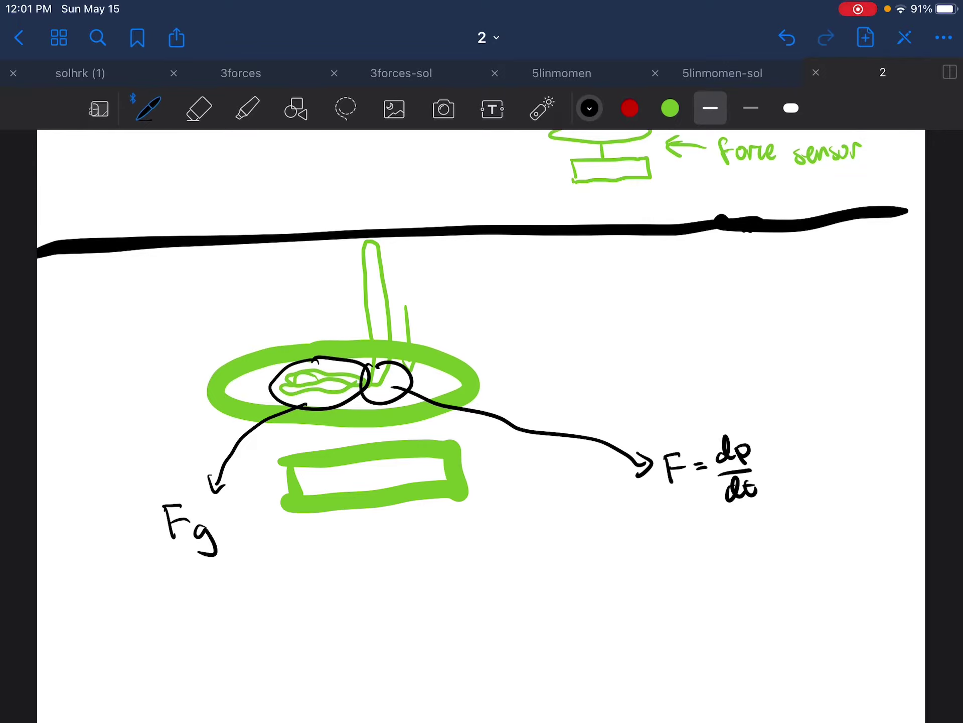
scroll(481, 422, "down", 3)
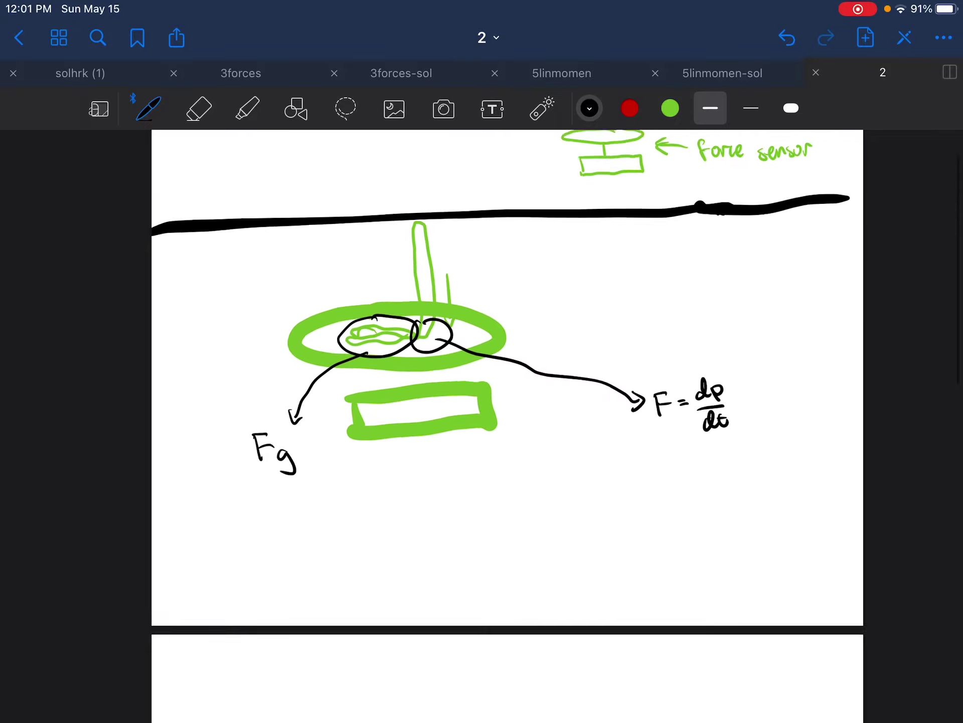
scroll(482, 421, "down", 2)
scroll(482, 422, "down", 2)
scroll(482, 422, "down", 2)
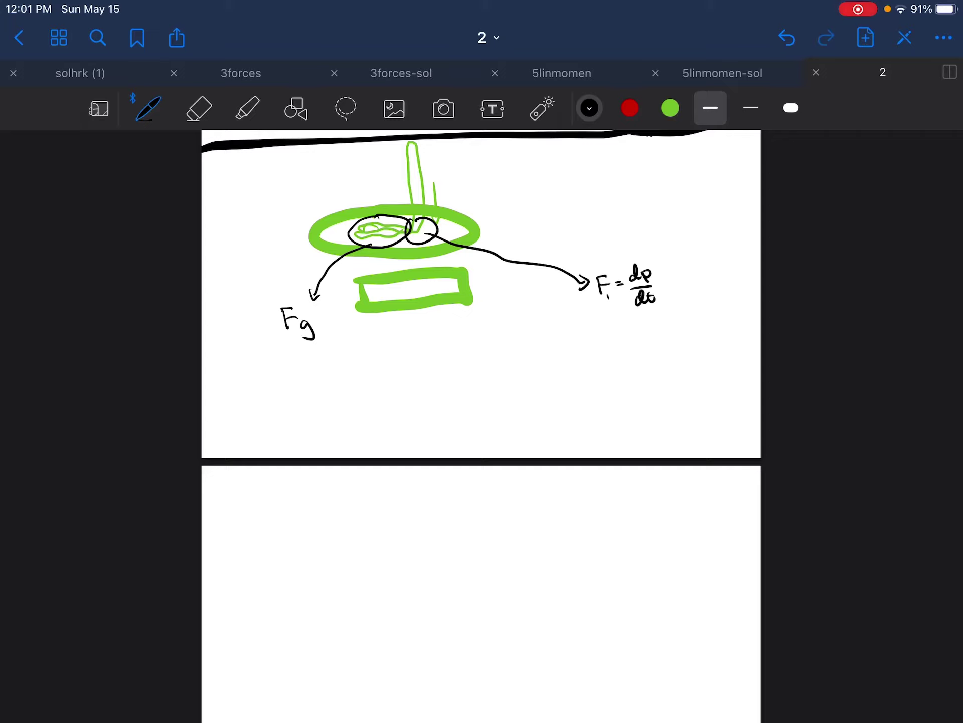
Write F₁ = dp/dt = dm/dt × v and start an underbrace mark beneath dm/dt.
mouse_move(225, 484)
left_mouse_down()
mouse_move(230, 506)
mouse_move(242, 480)
left_mouse_up()
mouse_move(233, 495)
left_mouse_down()
mouse_move(245, 493)
mouse_move(256, 512)
mouse_move(292, 471)
mouse_move(307, 500)
left_mouse_up()
mouse_move(294, 513)
left_mouse_down()
mouse_move(293, 505)
mouse_move(309, 519)
mouse_move(331, 500)
left_mouse_up()
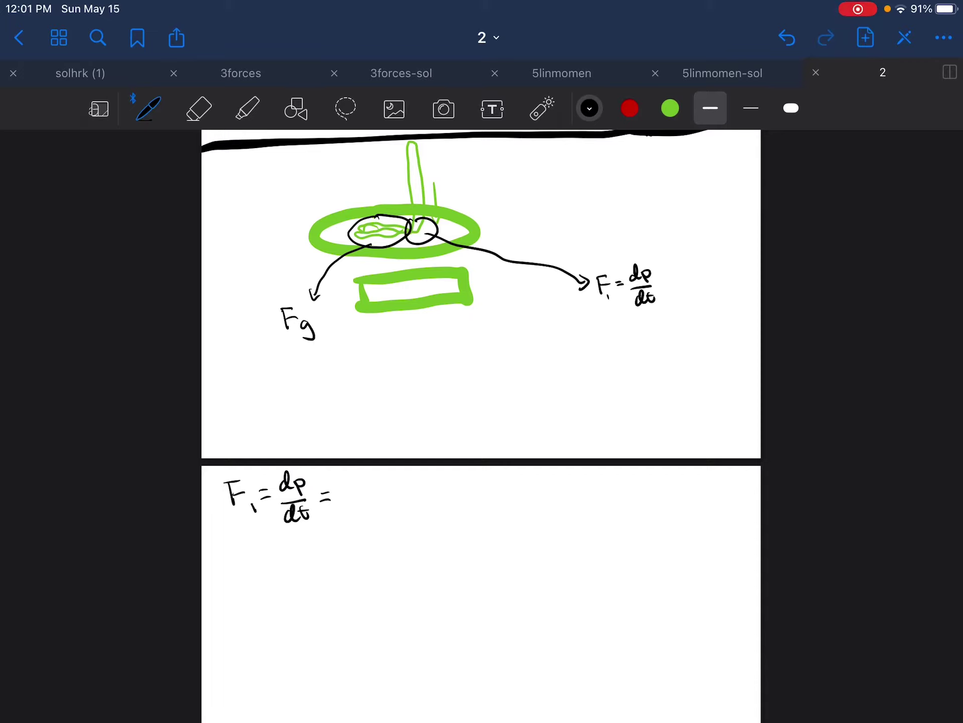
mouse_move(357, 477)
left_mouse_down()
mouse_move(353, 499)
mouse_move(383, 494)
mouse_move(358, 527)
mouse_move(399, 508)
left_mouse_up()
mouse_move(401, 502)
left_mouse_down()
mouse_move(393, 509)
mouse_move(419, 509)
mouse_move(427, 494)
left_mouse_up()
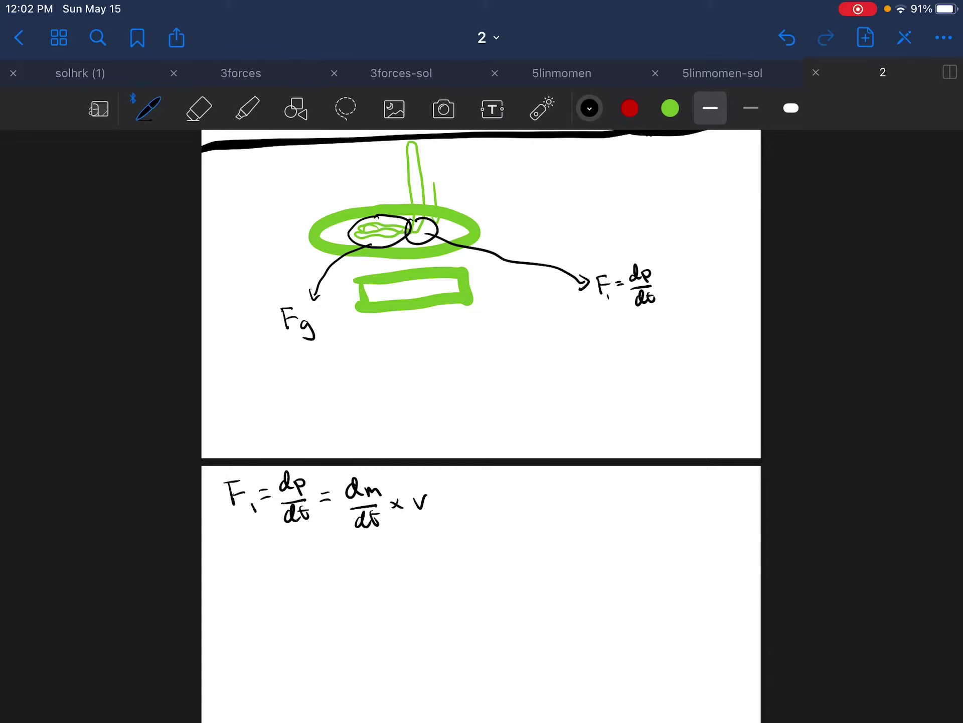
scroll(482, 422, "down", 3)
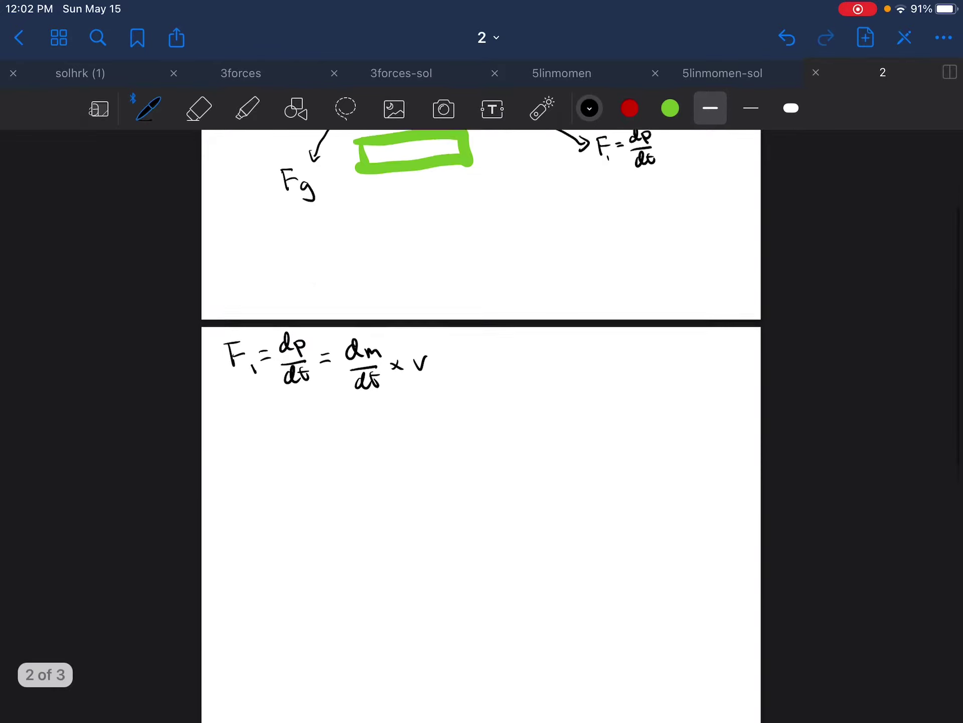
scroll(482, 422, "down", 2)
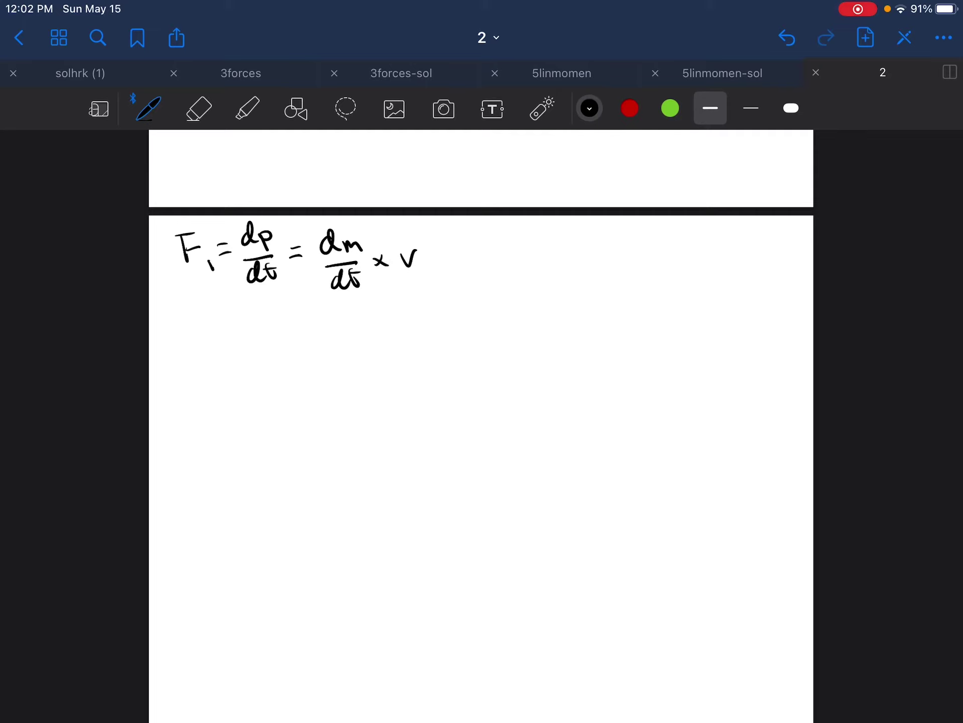
mouse_move(344, 302)
left_mouse_down()
mouse_move(318, 336)
mouse_move(392, 334)
left_mouse_up()
Expand dm/dt as dm/dl × dl/dt × V =, undoing a stray stroke.
mouse_move(302, 354)
left_mouse_down()
mouse_move(312, 366)
mouse_move(332, 361)
mouse_move(333, 377)
mouse_move(300, 408)
mouse_move(321, 407)
left_mouse_up()
mouse_move(316, 408)
left_mouse_down()
mouse_move(358, 371)
mouse_move(401, 365)
mouse_move(406, 380)
mouse_move(395, 385)
mouse_move(407, 407)
left_mouse_up()
left_click_drag(398, 393, 461, 364)
mouse_move(264, 369)
left_mouse_down()
mouse_move(278, 368)
mouse_move(283, 380)
mouse_move(279, 361)
mouse_move(277, 389)
left_mouse_up()
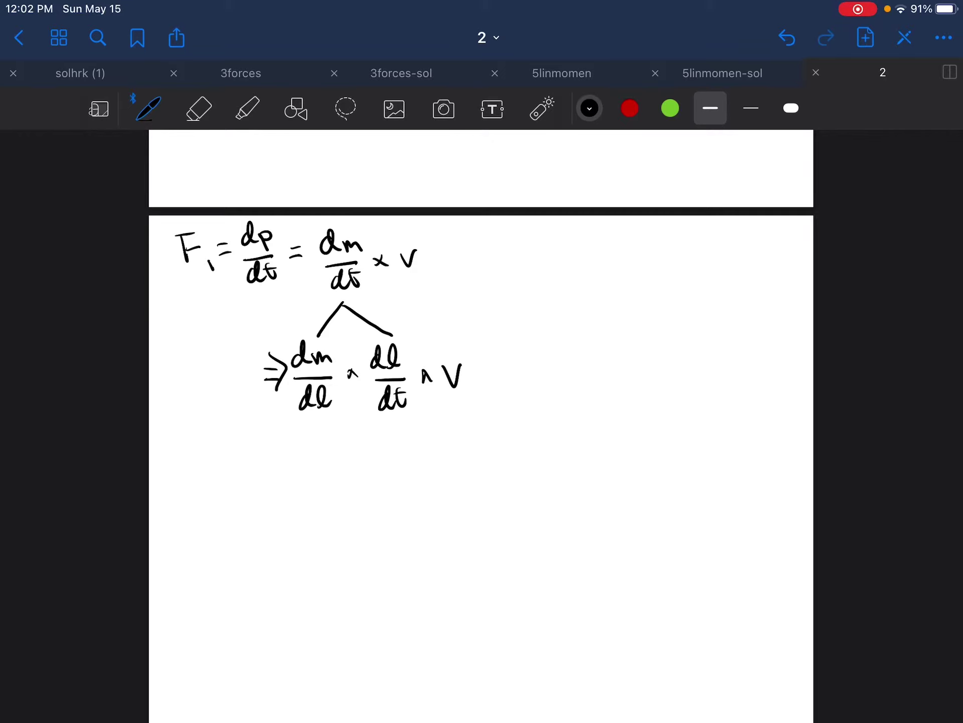
left_click(787, 37)
left_click_drag(480, 370, 491, 371)
left_click_drag(479, 383, 493, 383)
Write M/L (gt)(gt) and start the simplified line = M/L × (gt)².
mouse_move(512, 366)
left_mouse_down()
mouse_move(513, 343)
mouse_move(547, 374)
mouse_move(539, 401)
mouse_move(569, 378)
left_mouse_up()
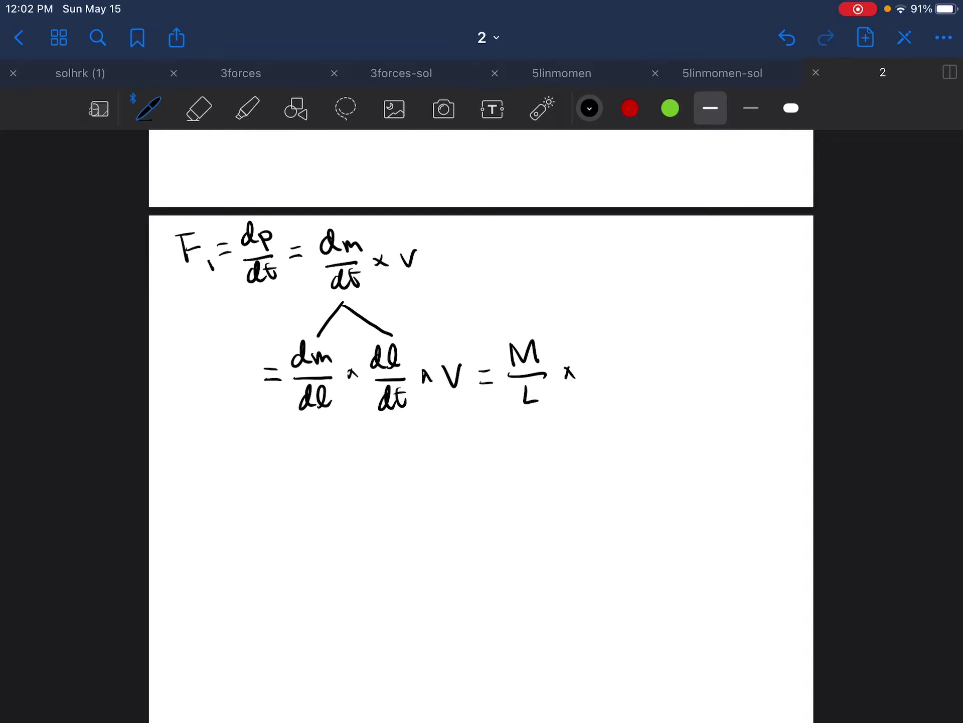
mouse_move(592, 357)
left_mouse_down()
mouse_move(603, 397)
mouse_move(639, 384)
left_mouse_up()
mouse_move(625, 370)
left_mouse_down()
mouse_move(640, 368)
mouse_move(646, 389)
mouse_move(678, 374)
mouse_move(686, 386)
mouse_move(719, 386)
mouse_move(709, 403)
left_mouse_up()
mouse_move(738, 359)
left_mouse_down()
mouse_move(732, 384)
mouse_move(741, 366)
left_mouse_up()
left_click_drag(744, 354, 746, 388)
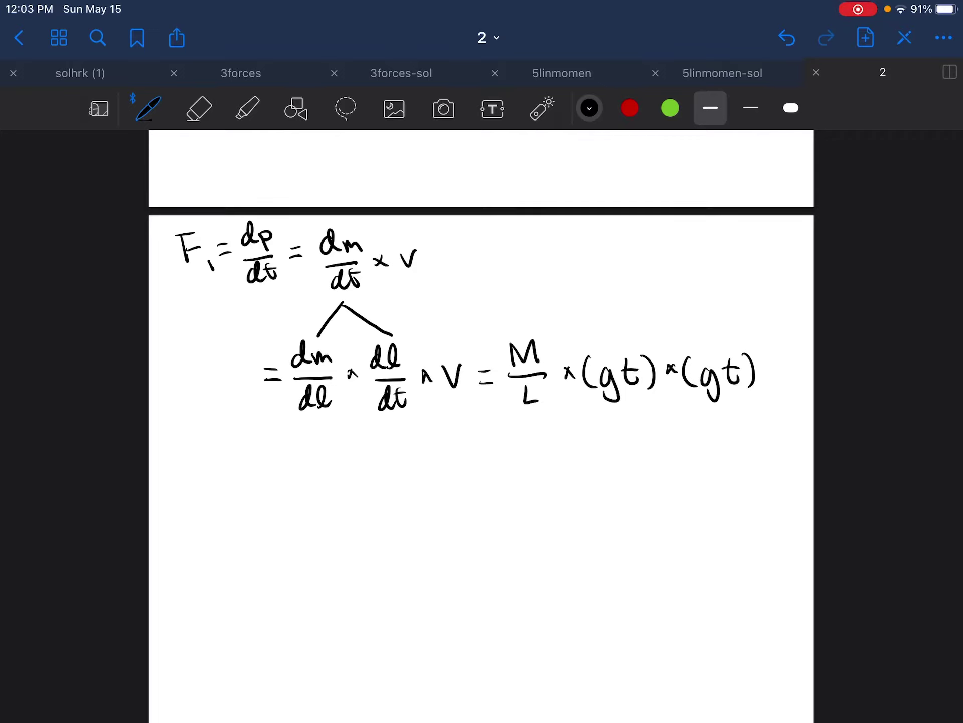
mouse_move(479, 462)
left_mouse_down()
mouse_move(494, 474)
mouse_move(522, 438)
mouse_move(549, 456)
mouse_move(548, 489)
mouse_move(580, 465)
mouse_move(616, 488)
mouse_move(645, 470)
left_mouse_up()
mouse_move(629, 458)
left_mouse_down()
mouse_move(643, 457)
mouse_move(652, 471)
left_mouse_up()
left_click_drag(661, 434, 674, 445)
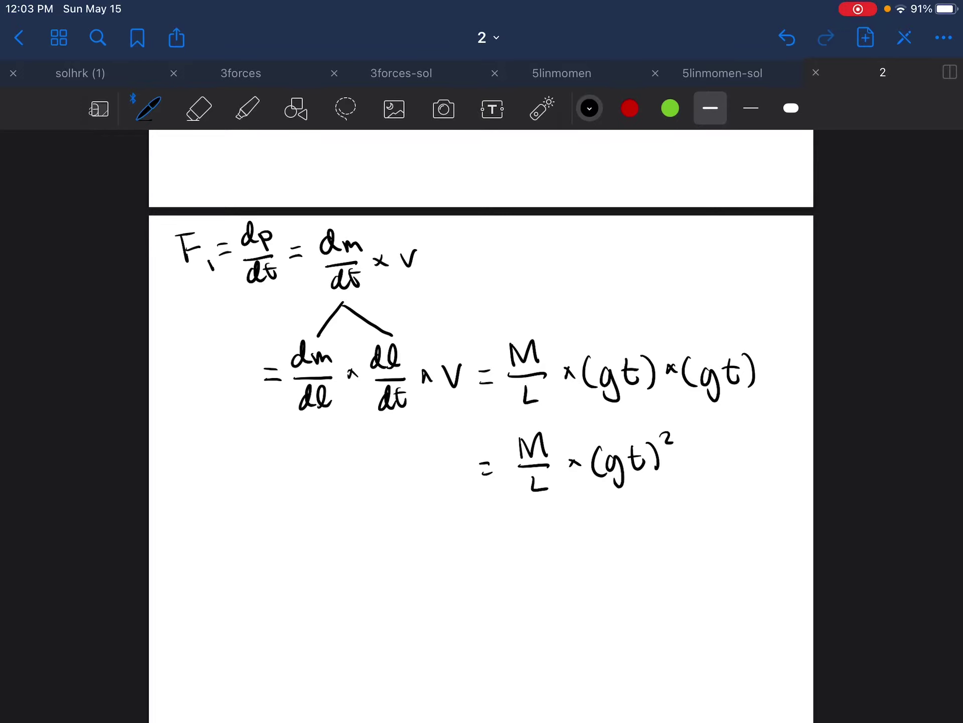
scroll(482, 377, "down", 2)
scroll(482, 301, "down", 1)
scroll(482, 301, "up", 2)
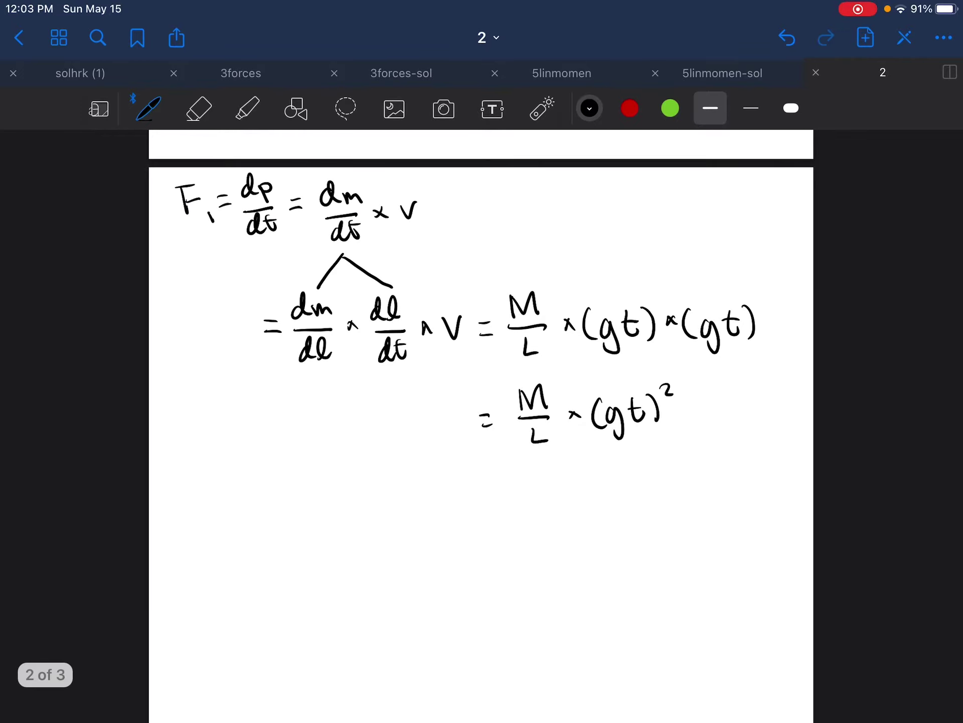
Start the line Fg = and label the falling rope on the sketch with an arrow marked l, m.
mouse_move(184, 494)
left_mouse_down()
mouse_move(189, 529)
mouse_move(199, 490)
left_mouse_up()
mouse_move(189, 509)
left_mouse_down()
mouse_move(204, 508)
mouse_move(212, 537)
mouse_move(241, 498)
left_mouse_up()
left_click_drag(229, 510, 242, 509)
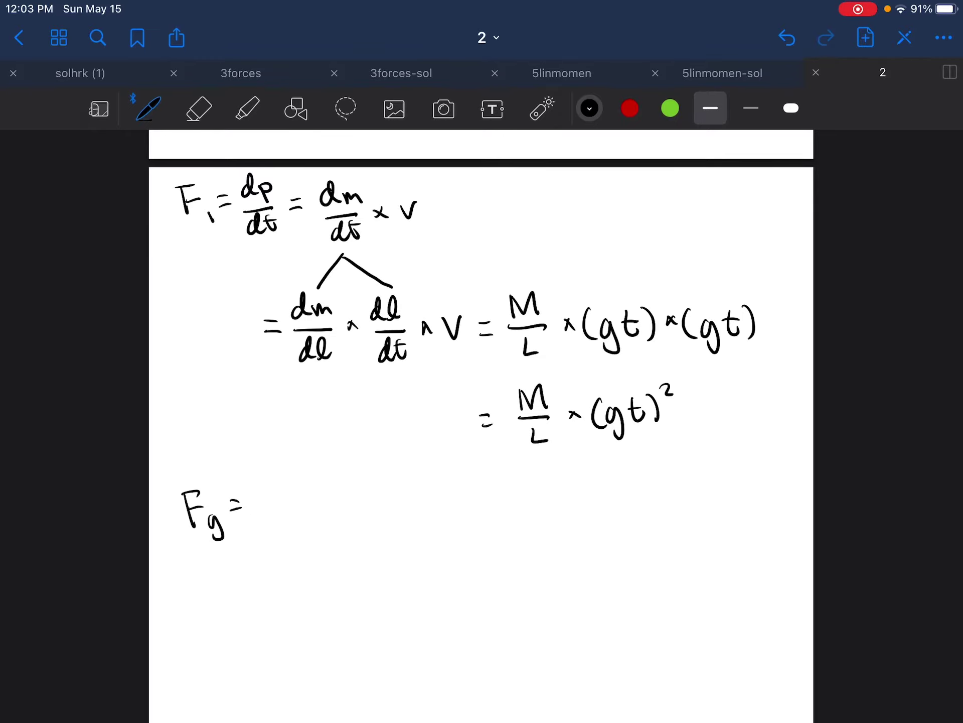
scroll(481, 421, "up", 10)
scroll(483, 422, "up", 5)
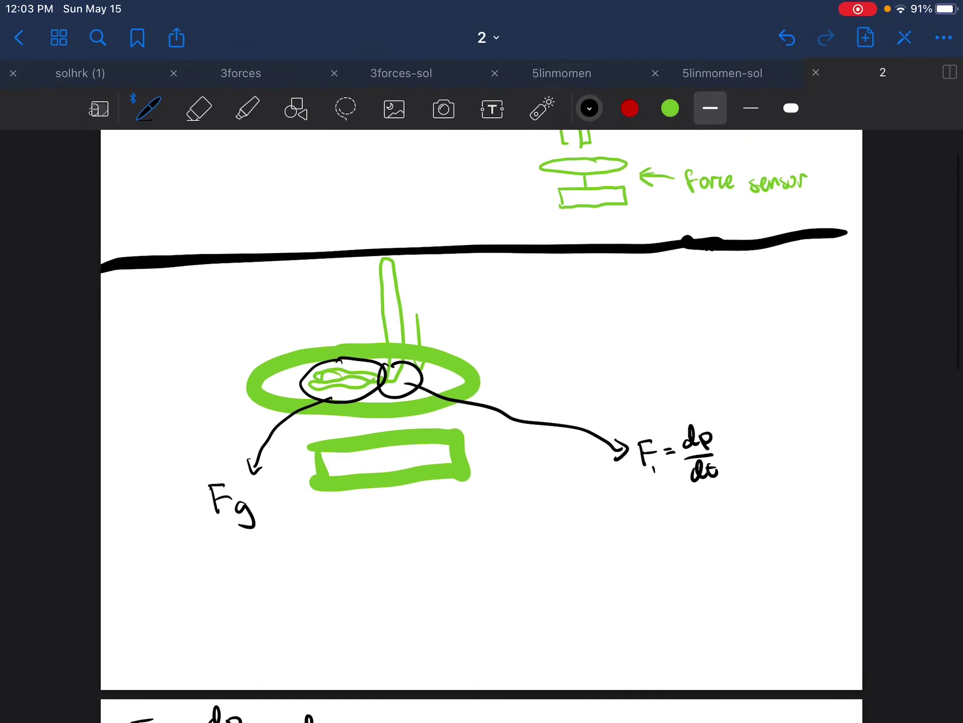
left_click_drag(345, 389, 360, 567)
left_click_drag(352, 551, 369, 554)
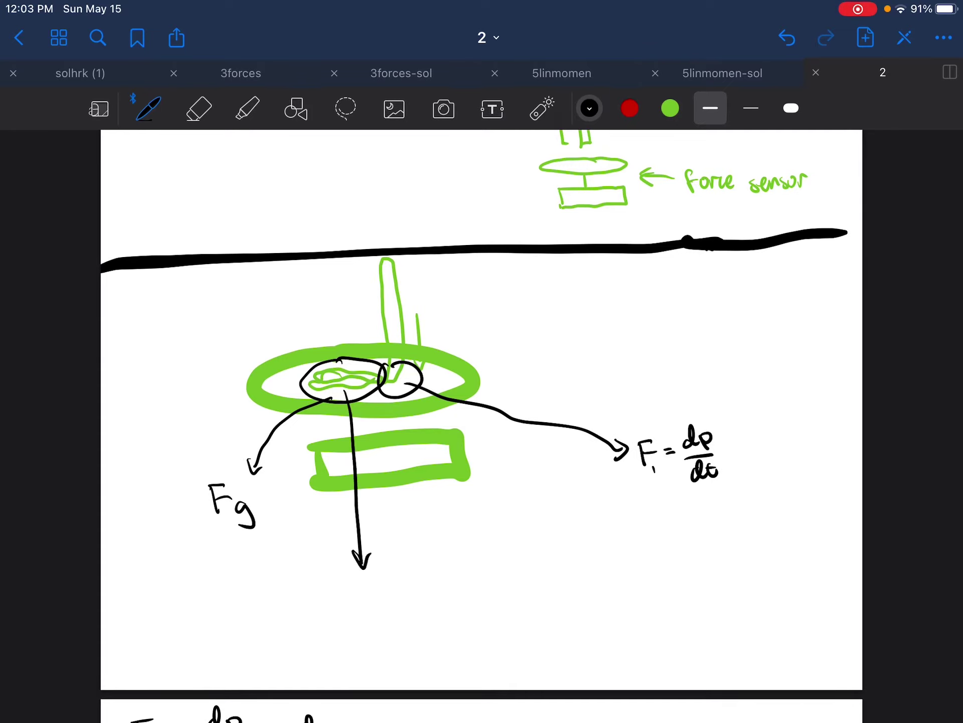
mouse_move(343, 598)
left_mouse_down()
mouse_move(369, 620)
mouse_move(398, 592)
mouse_move(412, 604)
left_mouse_up()
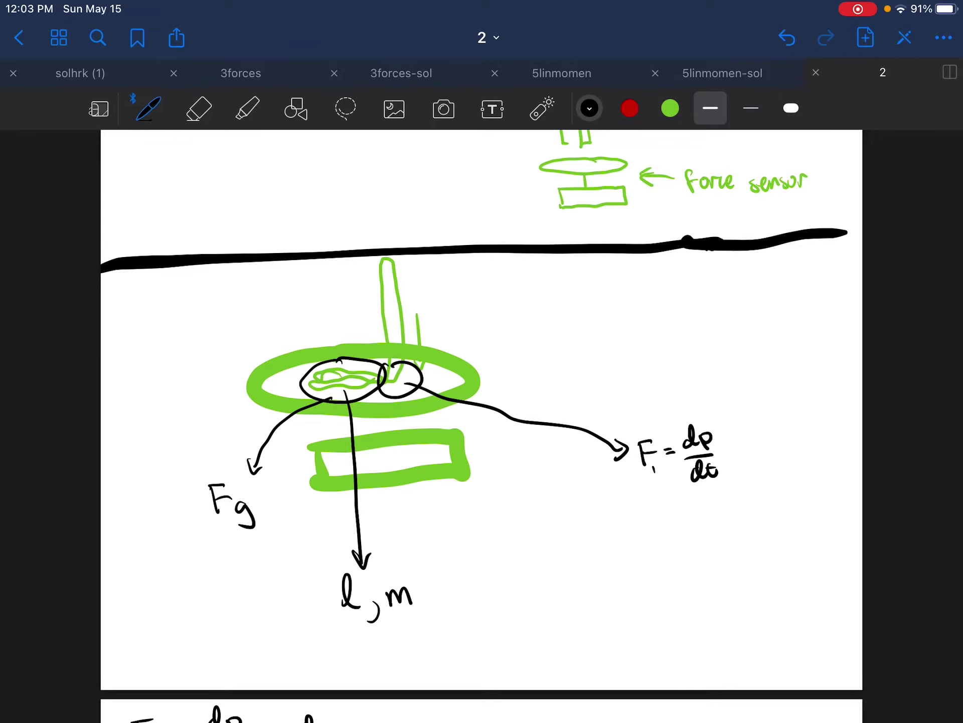
scroll(481, 426, "down", 10)
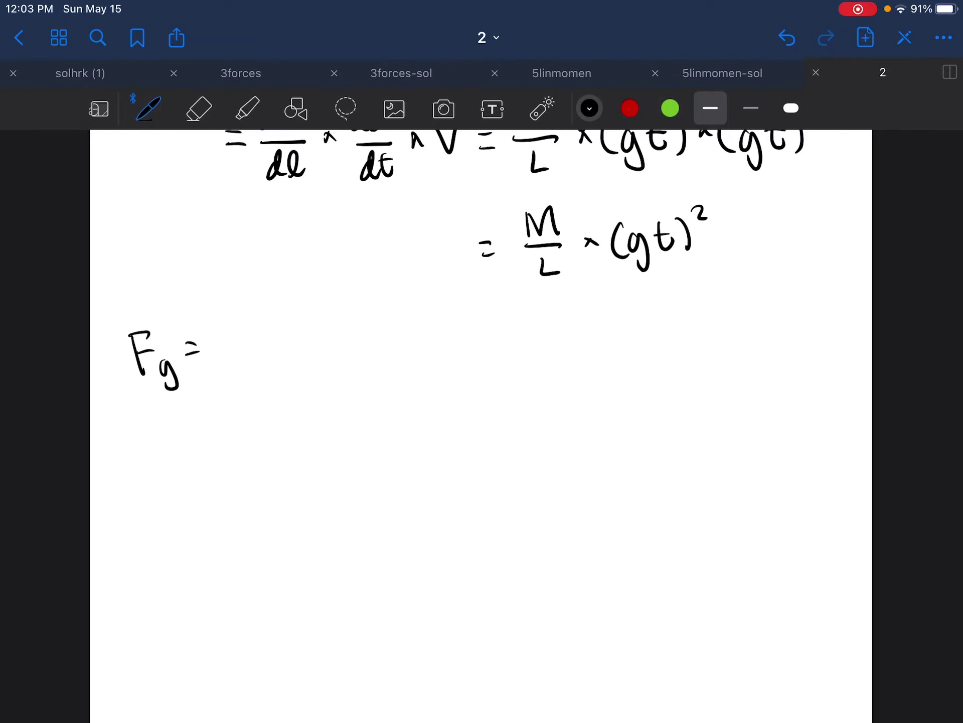
Write mg = l × λ × g =, undoing and rewriting a badly formed λ×g.
mouse_move(219, 348)
left_mouse_down()
mouse_move(276, 381)
mouse_move(252, 387)
left_mouse_up()
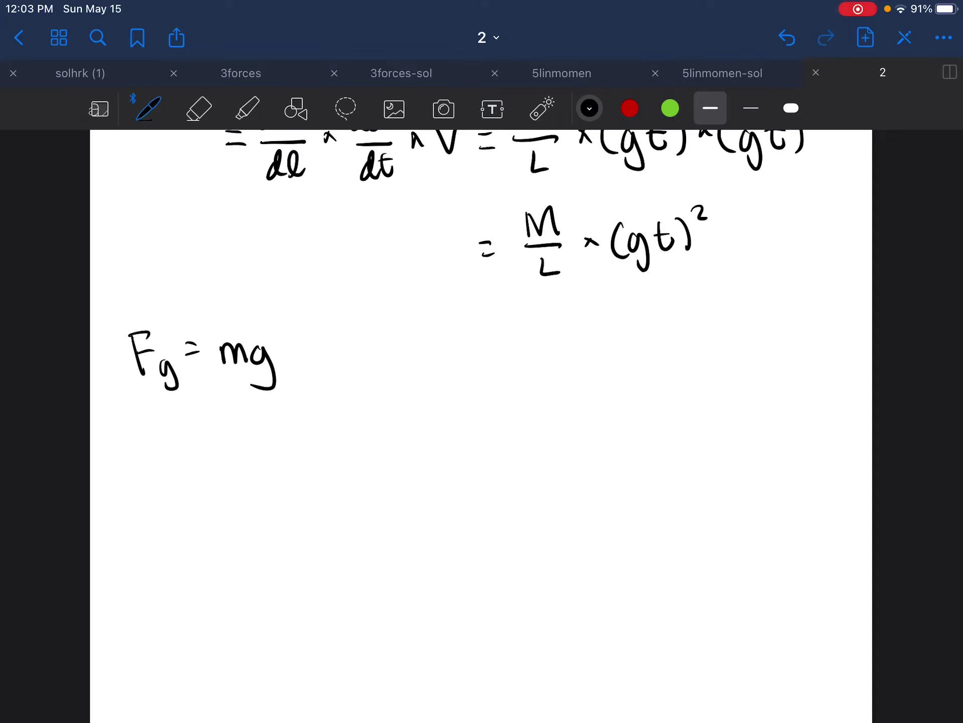
left_click_drag(293, 345, 309, 353)
mouse_move(337, 367)
left_mouse_down()
mouse_move(364, 356)
mouse_move(374, 366)
mouse_move(437, 360)
mouse_move(426, 382)
left_mouse_up()
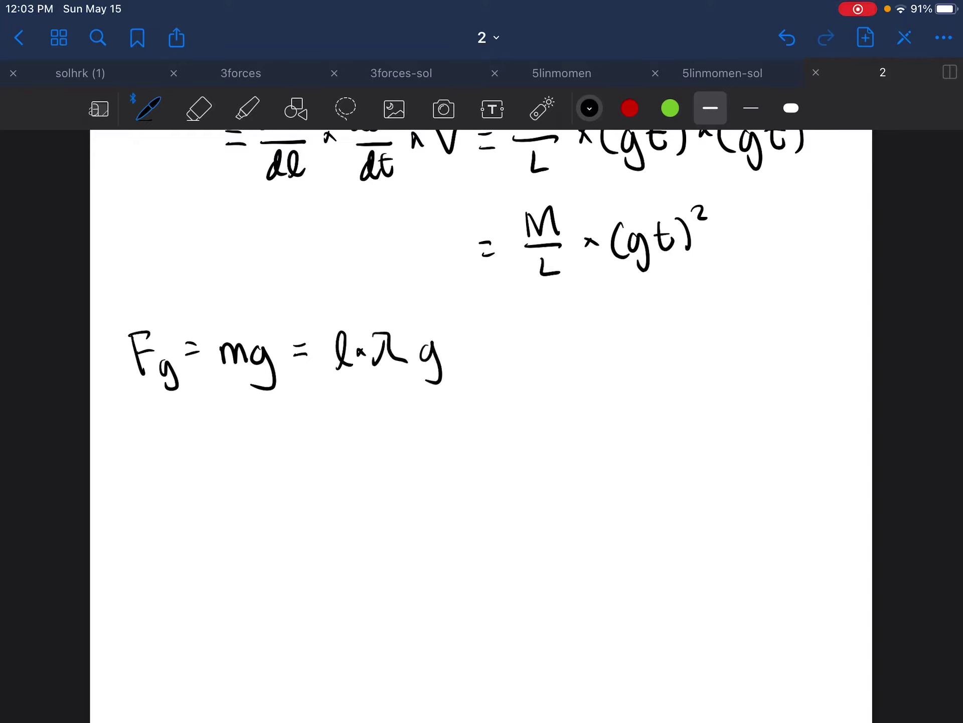
key("ctrl+z")
key("ctrl+z")
key("ctrl+z")
key("ctrl+z")
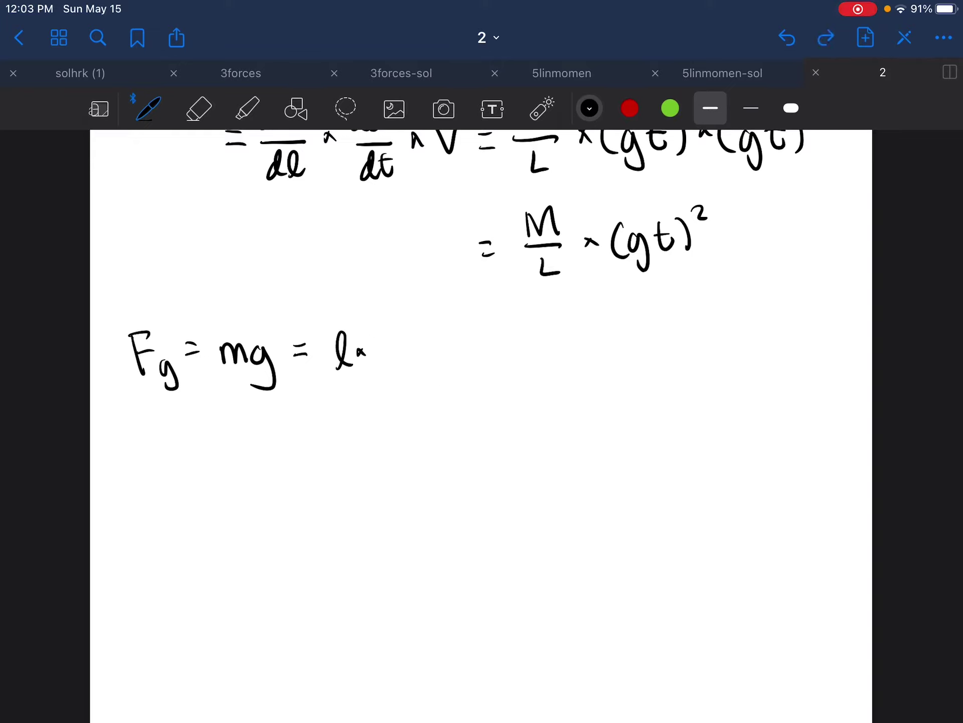
mouse_move(375, 336)
left_mouse_down()
mouse_move(413, 365)
mouse_move(386, 366)
mouse_move(426, 358)
left_mouse_up()
mouse_move(424, 349)
left_mouse_down()
mouse_move(415, 359)
mouse_move(450, 361)
left_mouse_up()
left_click_drag(454, 348, 441, 383)
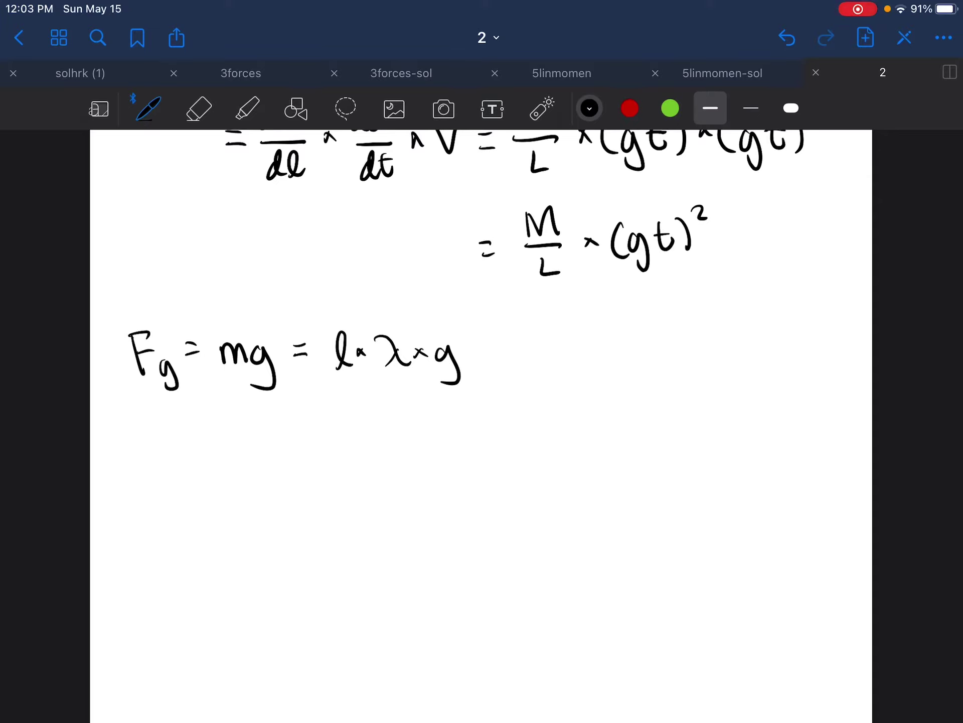
left_click_drag(488, 346, 504, 353)
Substitute to get (½gt²)(M/L)g.
mouse_move(531, 339)
left_mouse_down()
mouse_move(526, 369)
mouse_move(544, 350)
mouse_move(566, 375)
left_mouse_up()
mouse_move(590, 339)
left_mouse_down()
mouse_move(597, 356)
mouse_move(597, 343)
left_mouse_up()
left_click_drag(600, 336, 625, 365)
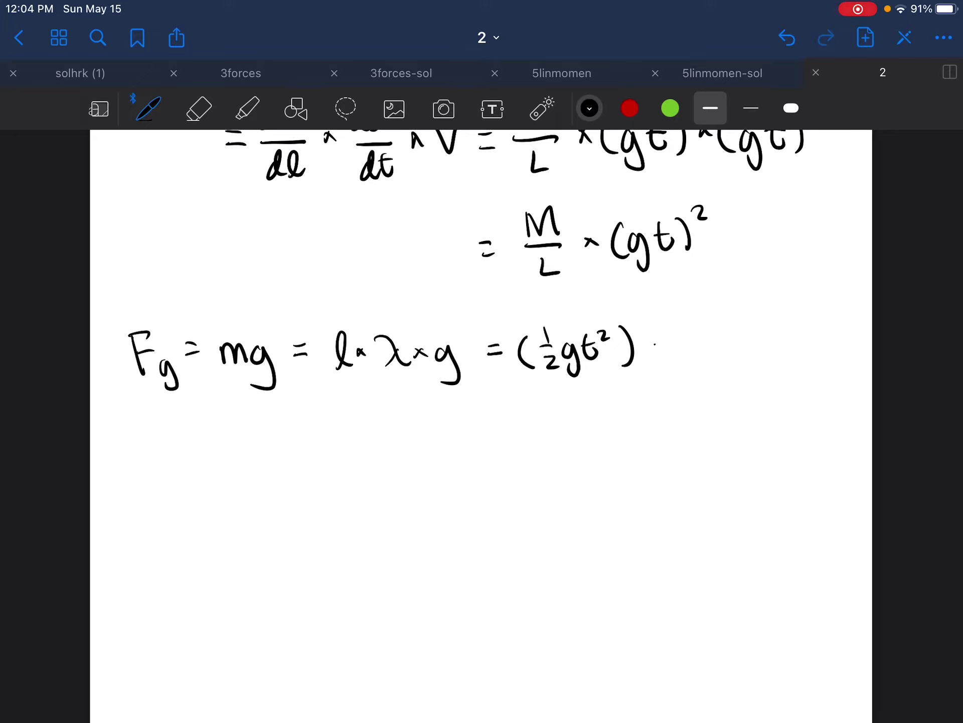
mouse_move(651, 342)
left_mouse_down()
mouse_move(677, 367)
mouse_move(712, 340)
mouse_move(716, 350)
left_mouse_up()
mouse_move(700, 358)
left_mouse_down()
mouse_move(703, 372)
mouse_move(717, 369)
left_mouse_up()
mouse_move(723, 325)
left_mouse_down()
mouse_move(727, 369)
mouse_move(751, 351)
mouse_move(766, 382)
left_mouse_up()
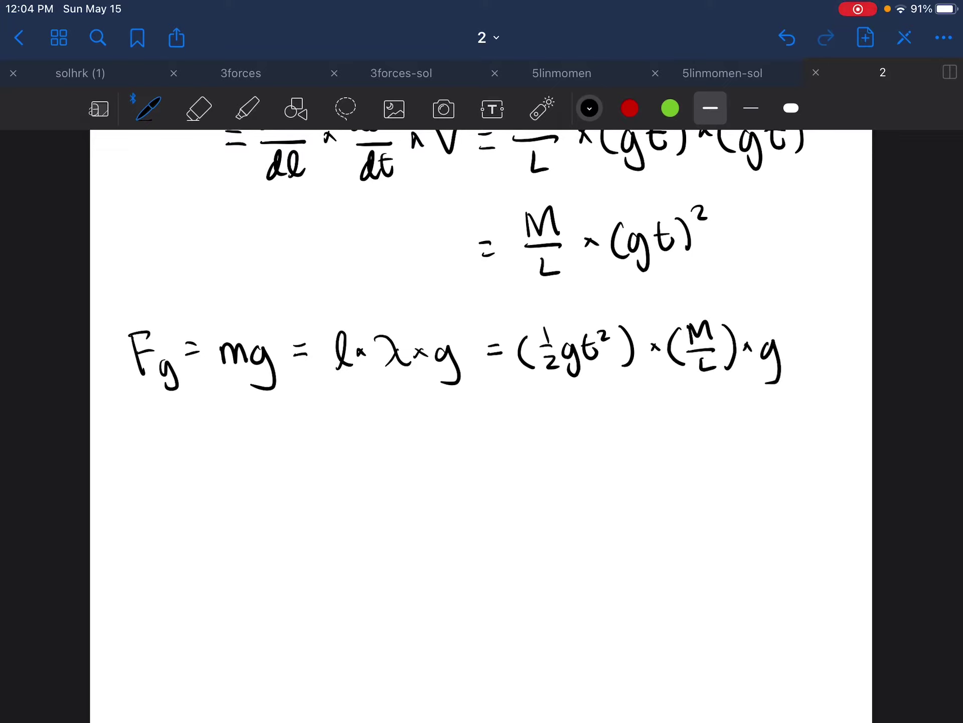
Simplify on a new line to = M/2L (gt)².
left_click_drag(484, 447, 498, 448)
left_click_drag(487, 461, 500, 460)
mouse_move(527, 445)
left_mouse_down()
mouse_move(545, 430)
mouse_move(559, 439)
left_mouse_up()
mouse_move(525, 452)
left_mouse_down()
mouse_move(562, 450)
mouse_move(556, 480)
mouse_move(572, 479)
left_mouse_up()
mouse_move(589, 435)
left_mouse_down()
mouse_move(586, 462)
mouse_move(607, 474)
left_mouse_up()
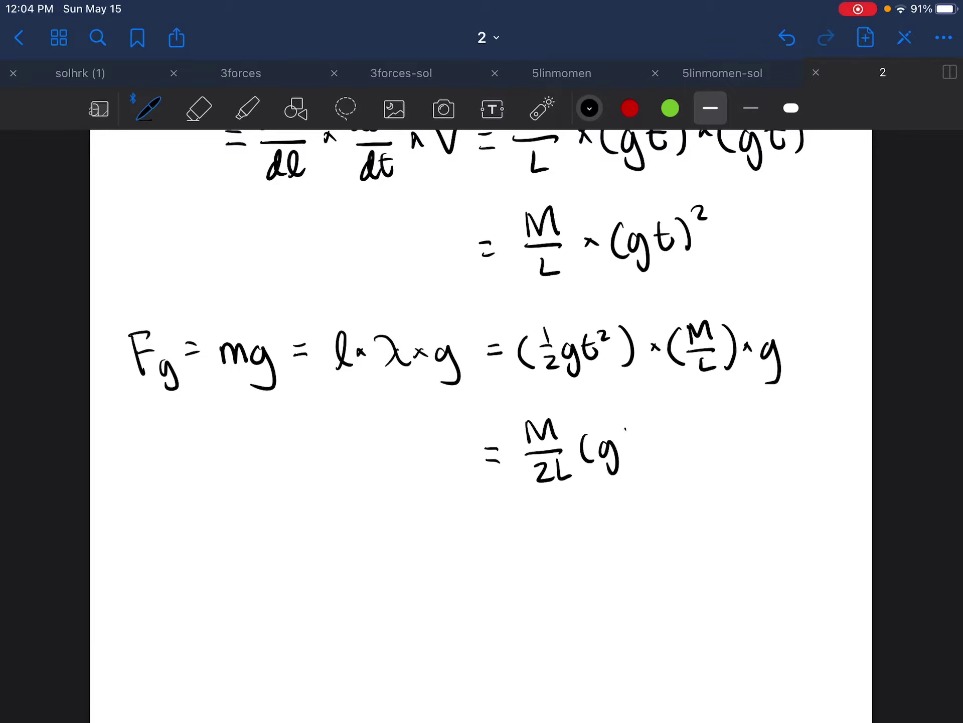
left_click_drag(630, 429, 633, 453)
mouse_move(625, 438)
left_mouse_down()
mouse_move(637, 438)
mouse_move(640, 458)
left_mouse_up()
left_click_drag(656, 414, 668, 423)
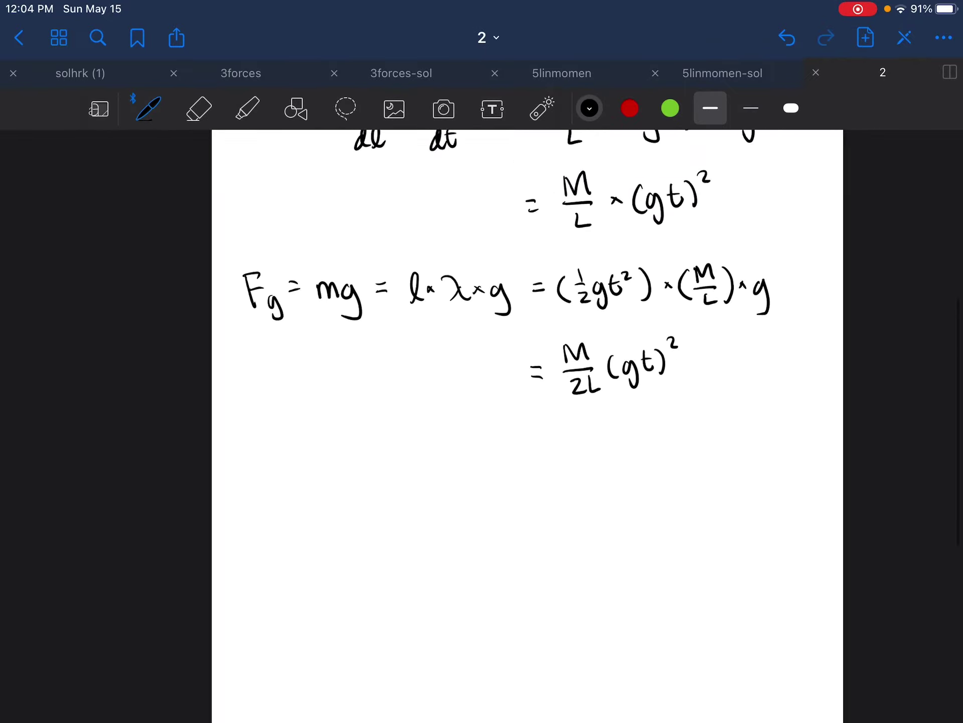
scroll(497, 377, "up", 3)
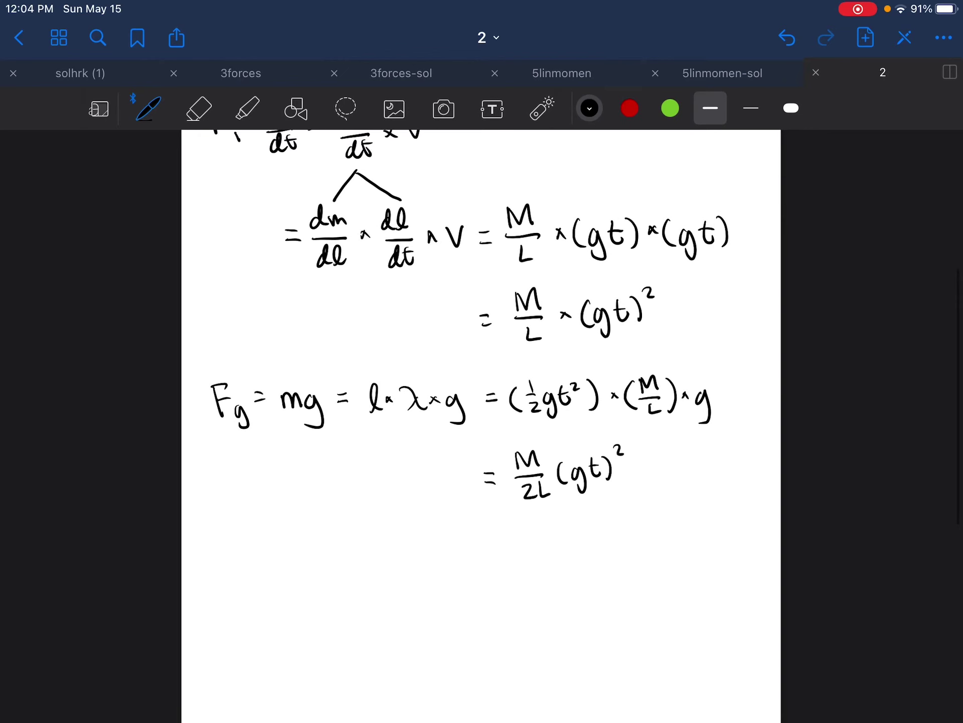
In red ink, write the total force F = F1 + Fg =.
left_click(630, 108)
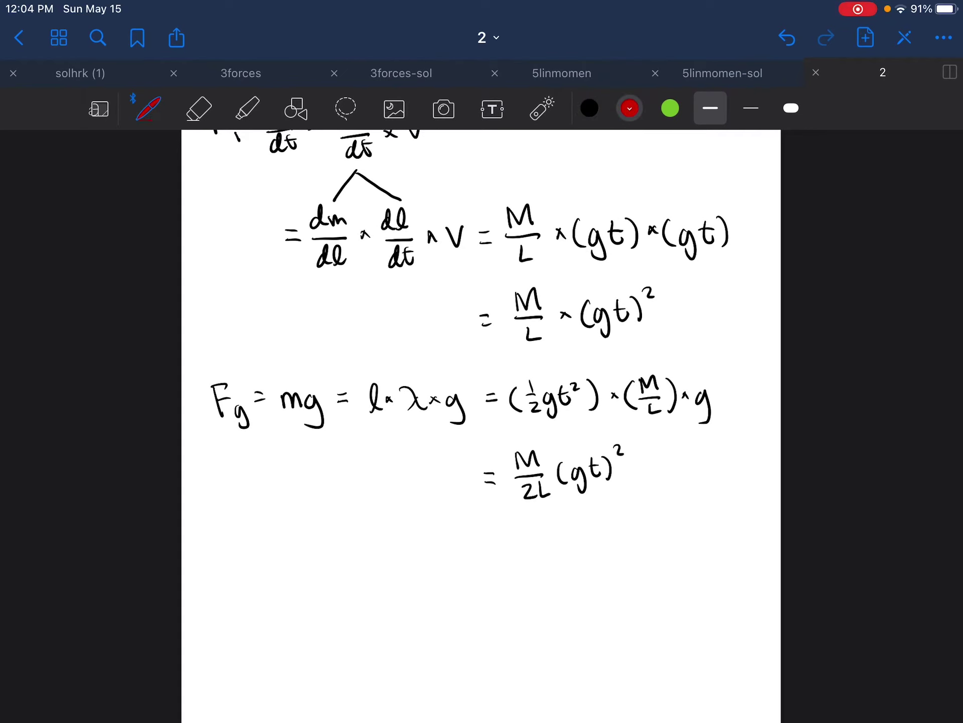
mouse_move(210, 557)
left_mouse_down()
mouse_move(218, 597)
mouse_move(227, 557)
left_mouse_up()
left_click_drag(216, 577, 254, 568)
mouse_move(247, 577)
left_mouse_down()
mouse_move(282, 586)
mouse_move(293, 558)
left_mouse_up()
mouse_move(281, 575)
left_mouse_down()
mouse_move(298, 574)
mouse_move(304, 595)
mouse_move(332, 585)
mouse_move(346, 556)
left_mouse_up()
left_click_drag(334, 572, 362, 604)
mouse_move(376, 565)
left_mouse_down()
mouse_move(465, 560)
mouse_move(447, 597)
left_mouse_up()
Complete the red result with 3M/2L (gt)².
left_click(432, 583)
mouse_move(451, 578)
left_mouse_down()
mouse_move(466, 595)
mouse_move(488, 596)
left_mouse_up()
left_click_drag(516, 566, 503, 590)
left_click_drag(524, 548, 532, 567)
mouse_move(518, 557)
left_mouse_down()
mouse_move(534, 554)
mouse_move(537, 572)
left_mouse_up()
left_click_drag(549, 537, 566, 550)
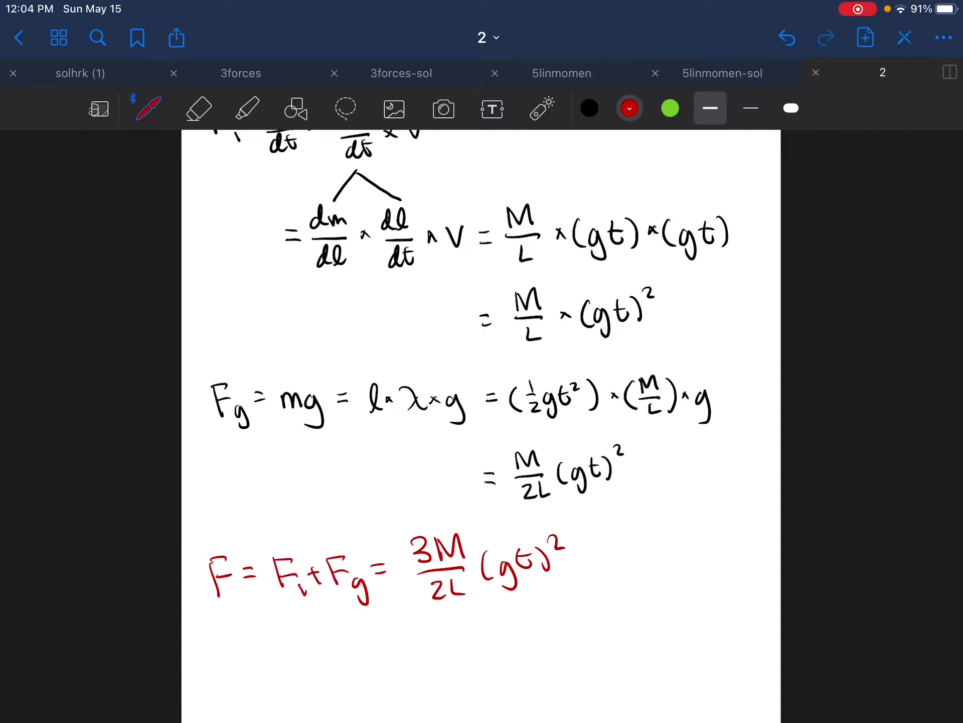
scroll(481, 425, "down", 5)
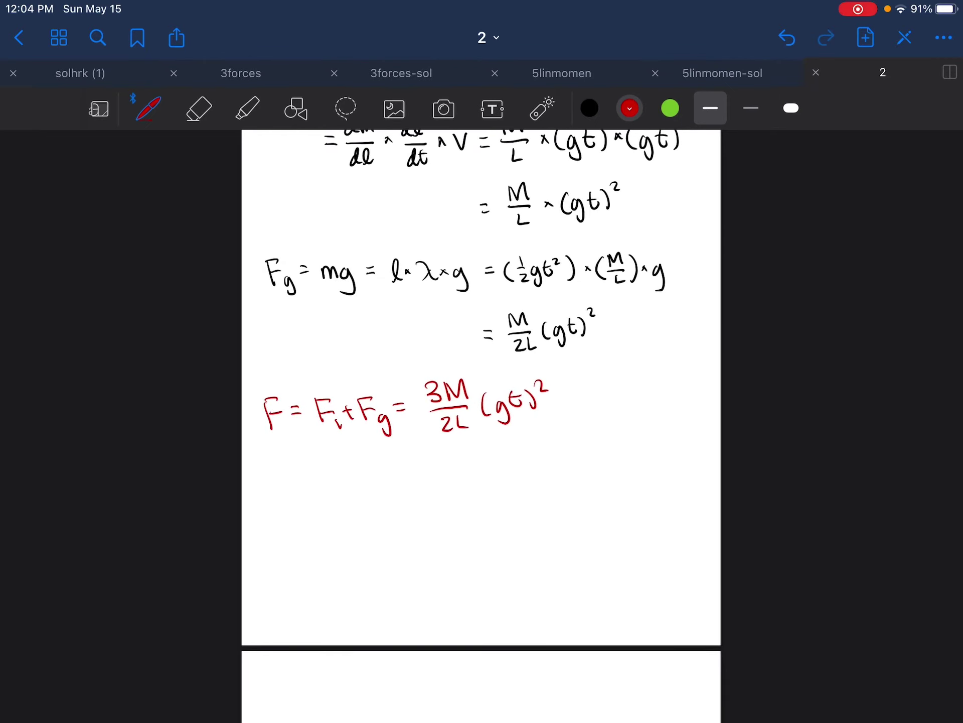
Underline the red formula with the thickest stroke, then return to thin black ink.
left_click(791, 107)
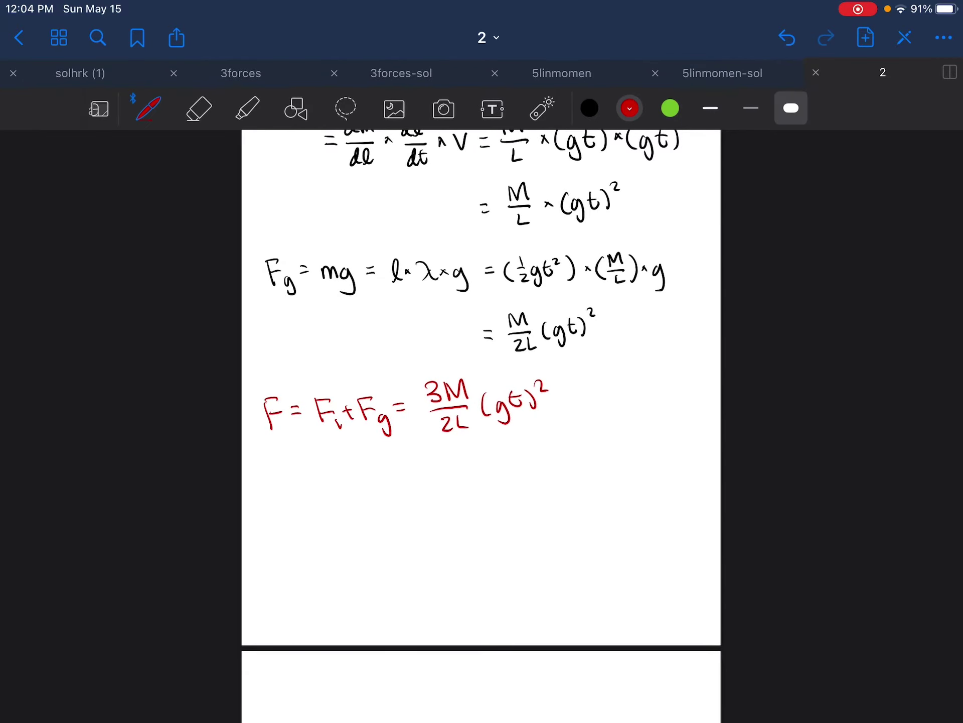
left_click_drag(715, 441, 256, 466)
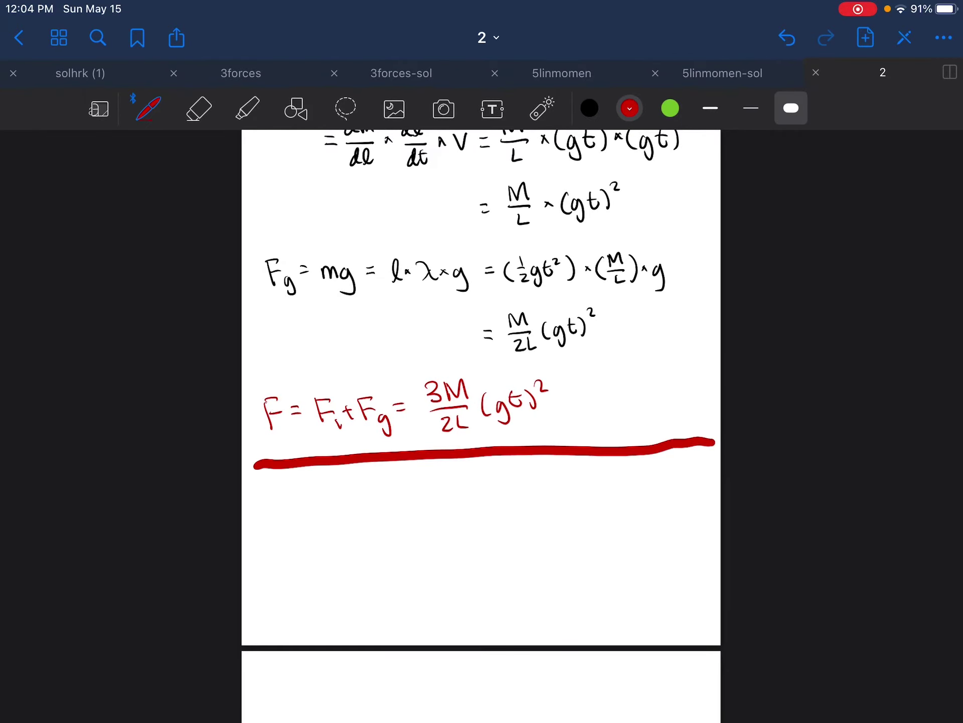
left_click(591, 107)
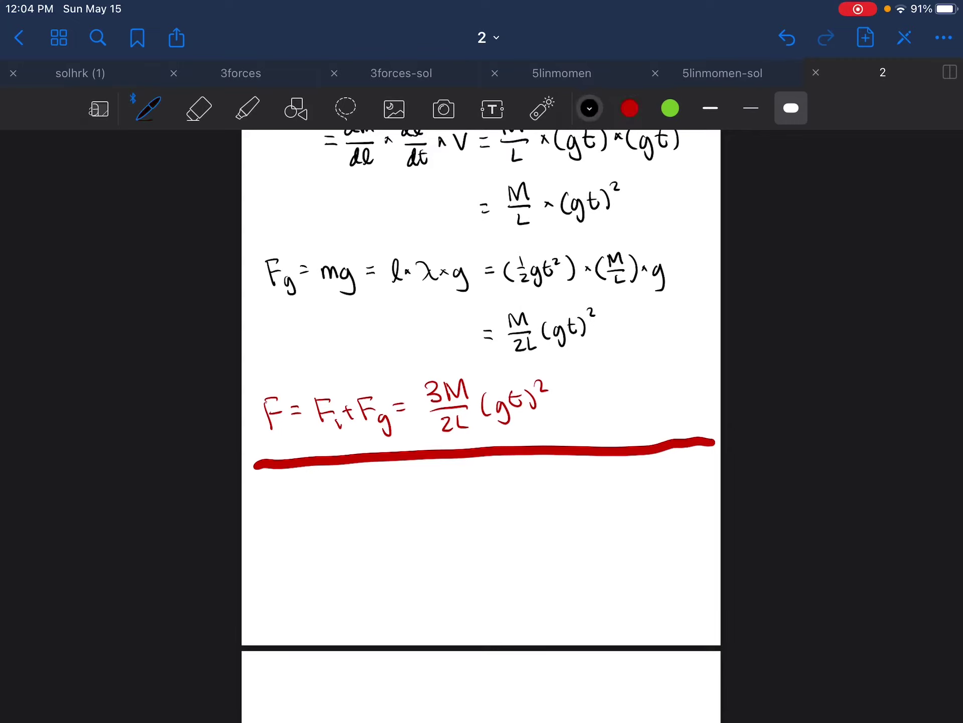
left_click(710, 108)
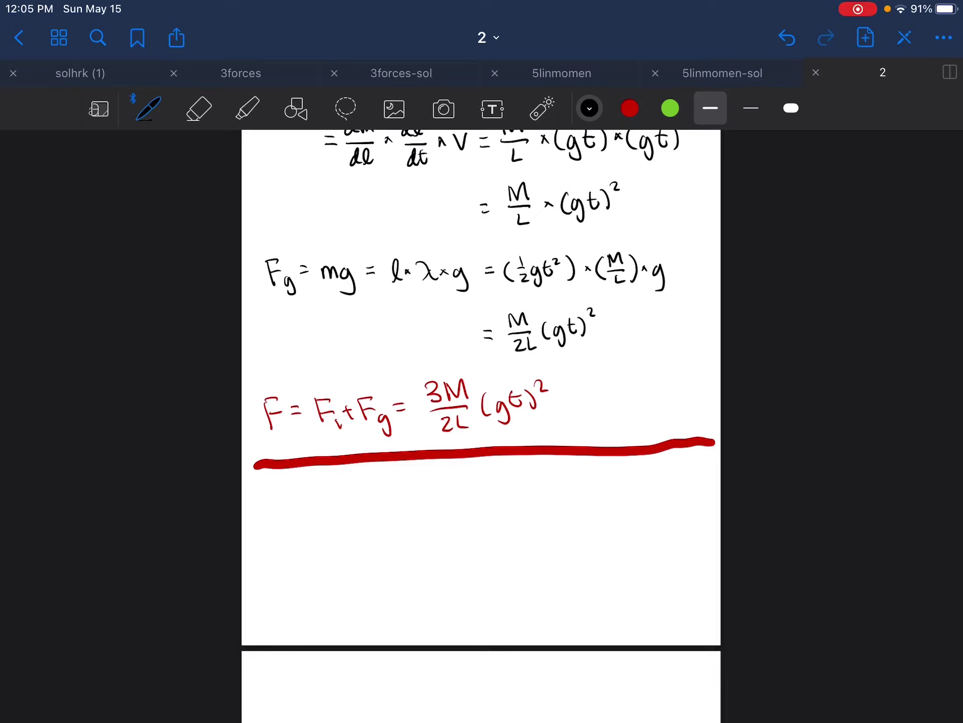
Sketch the coiled rope of mass m on the sensor block with a pointer to 3mg.
mouse_move(345, 508)
left_mouse_down()
mouse_move(302, 511)
mouse_move(404, 520)
mouse_move(337, 509)
mouse_move(360, 514)
mouse_move(332, 527)
mouse_move(327, 520)
mouse_move(353, 520)
mouse_move(366, 472)
mouse_move(369, 524)
mouse_move(352, 572)
mouse_move(361, 564)
left_mouse_up()
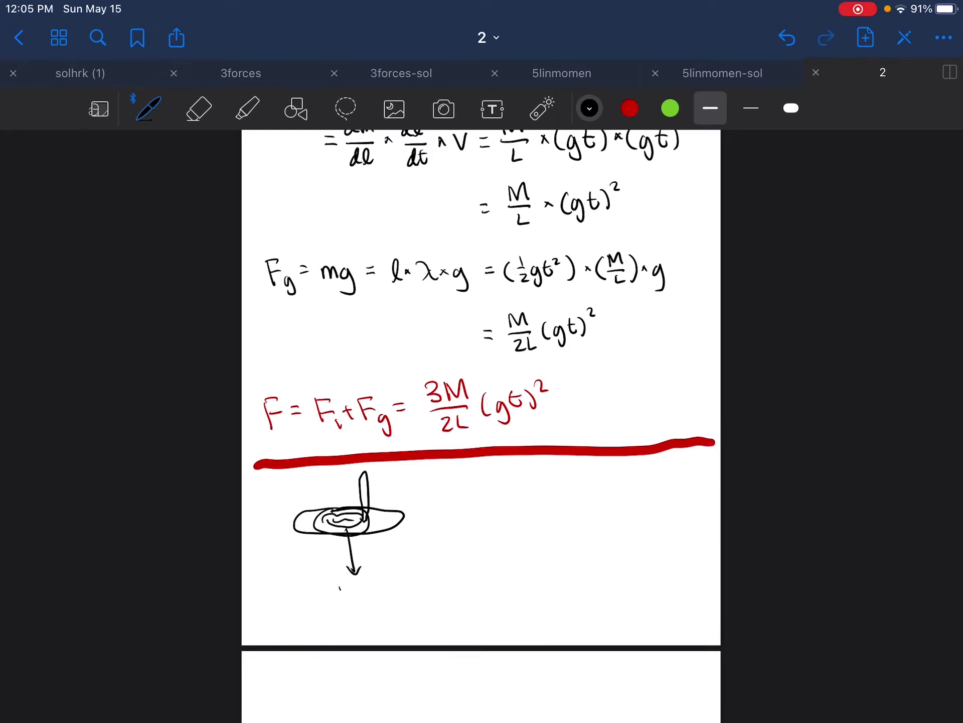
left_click_drag(340, 584, 361, 586)
mouse_move(318, 566)
left_mouse_down()
mouse_move(341, 548)
mouse_move(382, 564)
mouse_move(318, 570)
left_mouse_up()
mouse_move(390, 553)
left_mouse_down()
mouse_move(491, 557)
mouse_move(482, 569)
left_mouse_up()
left_click_drag(506, 563, 530, 564)
mouse_move(545, 556)
left_mouse_down()
mouse_move(550, 582)
mouse_move(529, 582)
left_mouse_up()
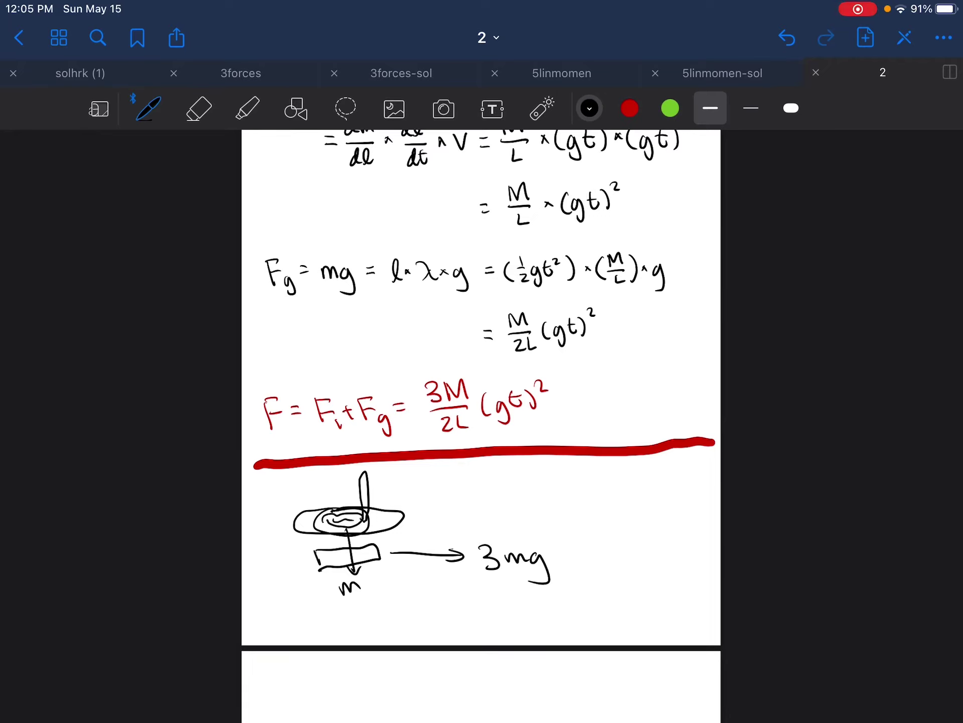
scroll(482, 377, "down", 3)
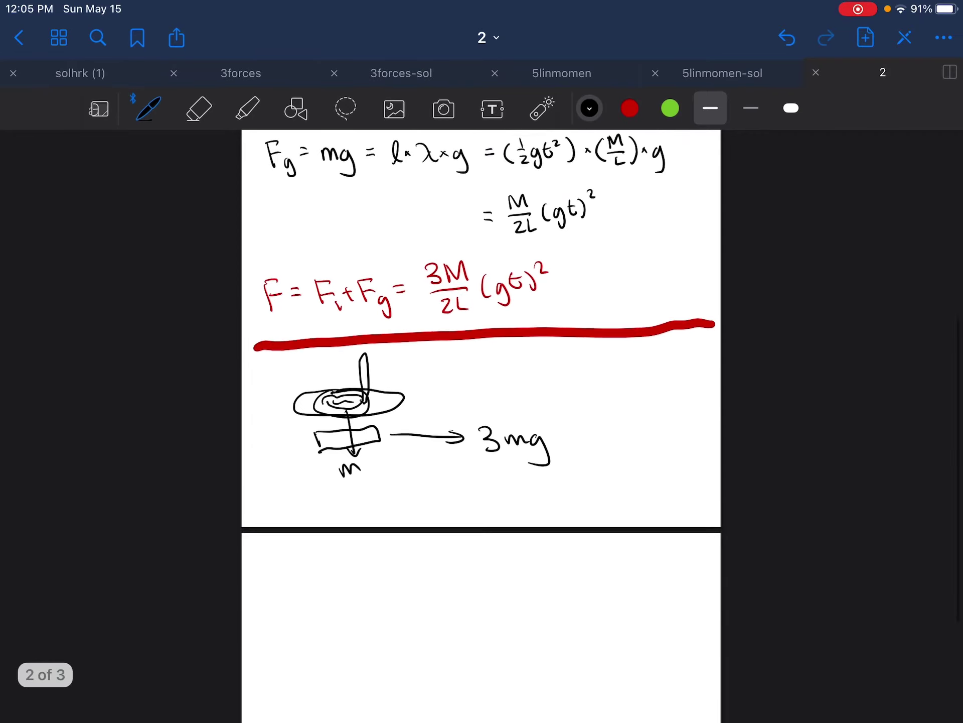
scroll(482, 376, "down", 2)
left_click_drag(431, 415, 445, 462)
Write max = 3Mg below an implication arrow and underline it with a thick black line.
left_click_drag(438, 454, 451, 457)
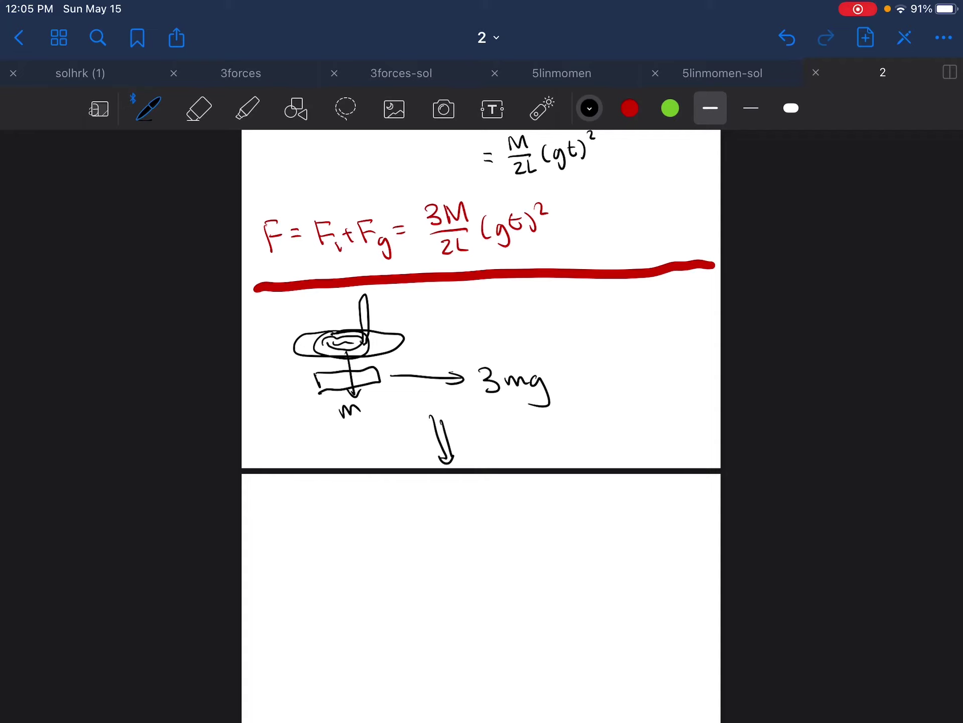
left_click_drag(330, 511, 394, 510)
mouse_move(406, 493)
left_mouse_down()
mouse_move(437, 510)
mouse_move(485, 509)
mouse_move(494, 520)
left_mouse_up()
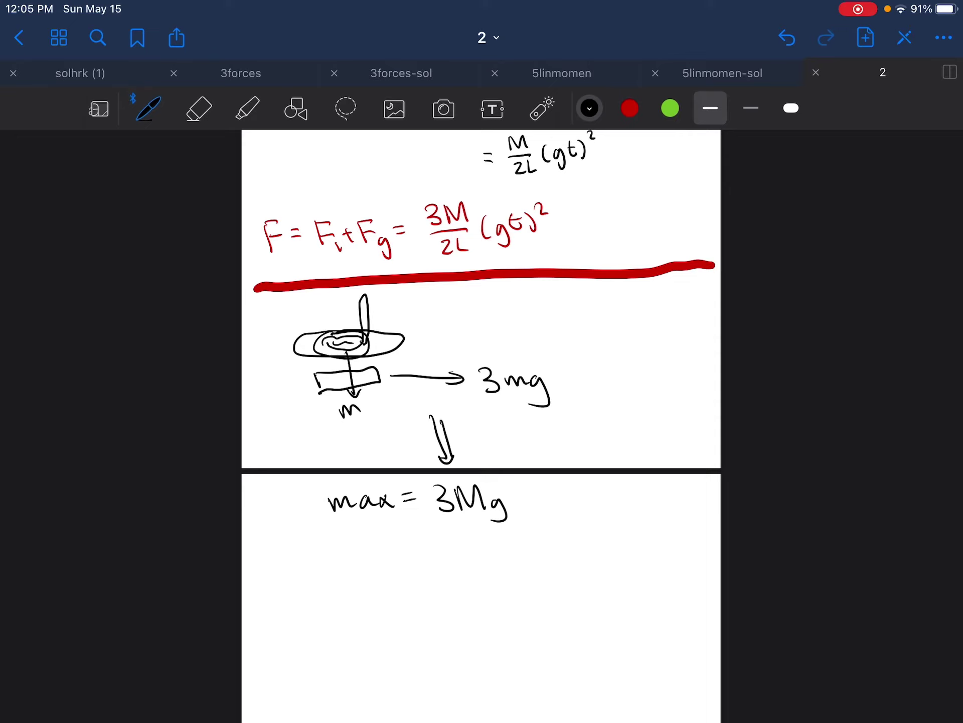
left_click(791, 108)
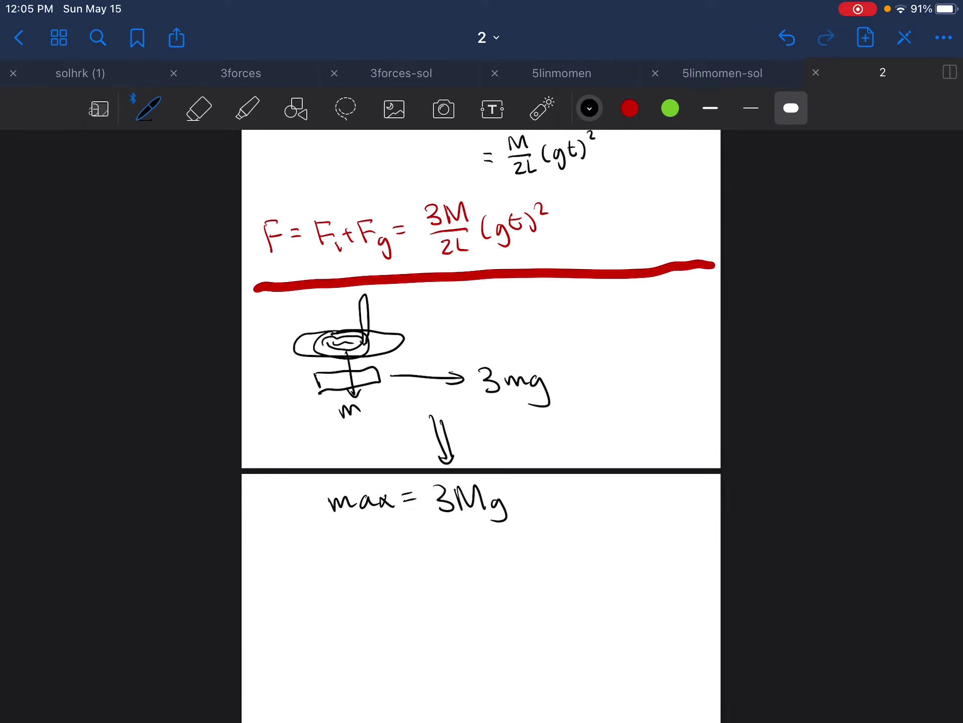
left_click_drag(716, 529, 252, 536)
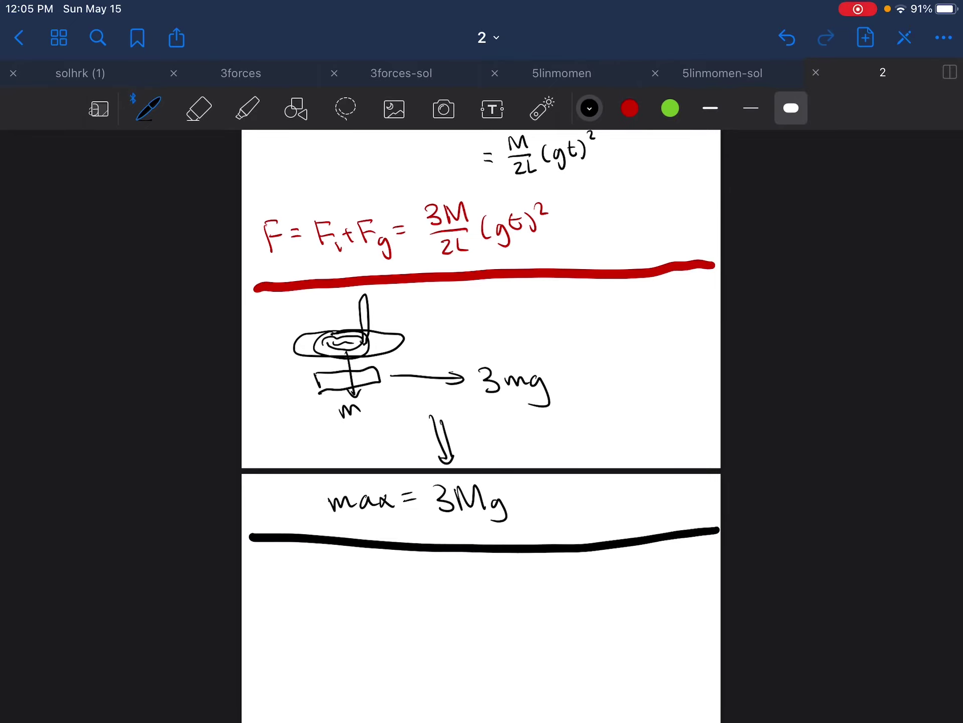
scroll(543, 678, "down", 3)
scroll(482, 425, "up", 5)
scroll(481, 425, "up", 5)
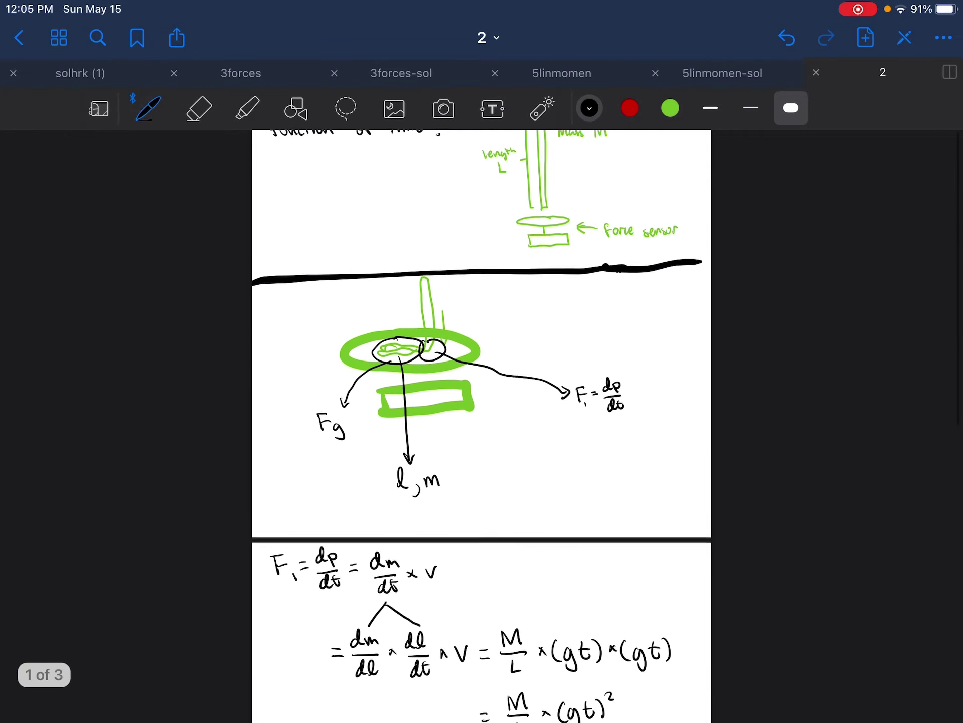
scroll(482, 425, "down", 5)
scroll(482, 425, "down", 3)
scroll(482, 425, "up", 3)
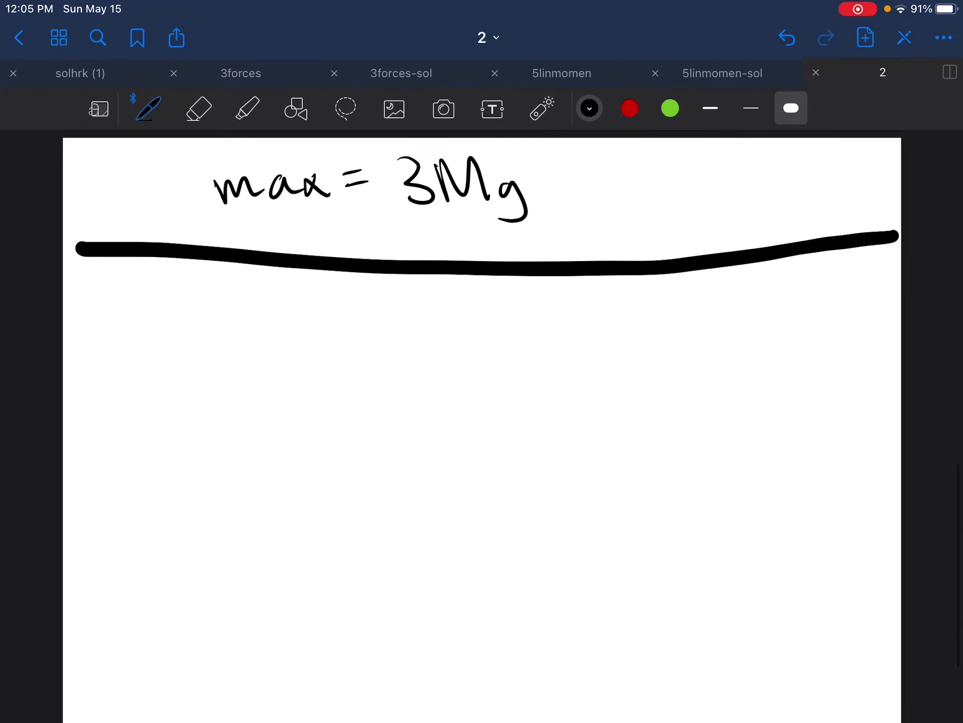
left_click(710, 108)
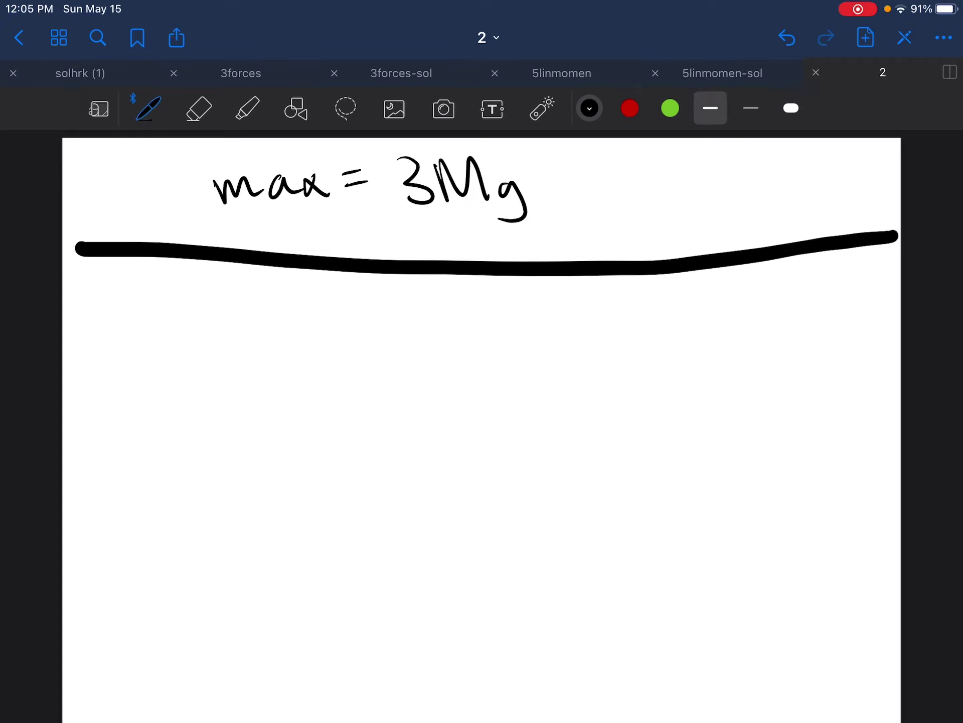
Write p = mv with a curved arrow leading to the expansion below.
mouse_move(148, 322)
left_mouse_down()
mouse_move(164, 328)
mouse_move(158, 352)
mouse_move(199, 320)
left_mouse_up()
left_click_drag(185, 330, 240, 334)
left_click_drag(243, 317, 261, 315)
left_click_drag(214, 368, 247, 407)
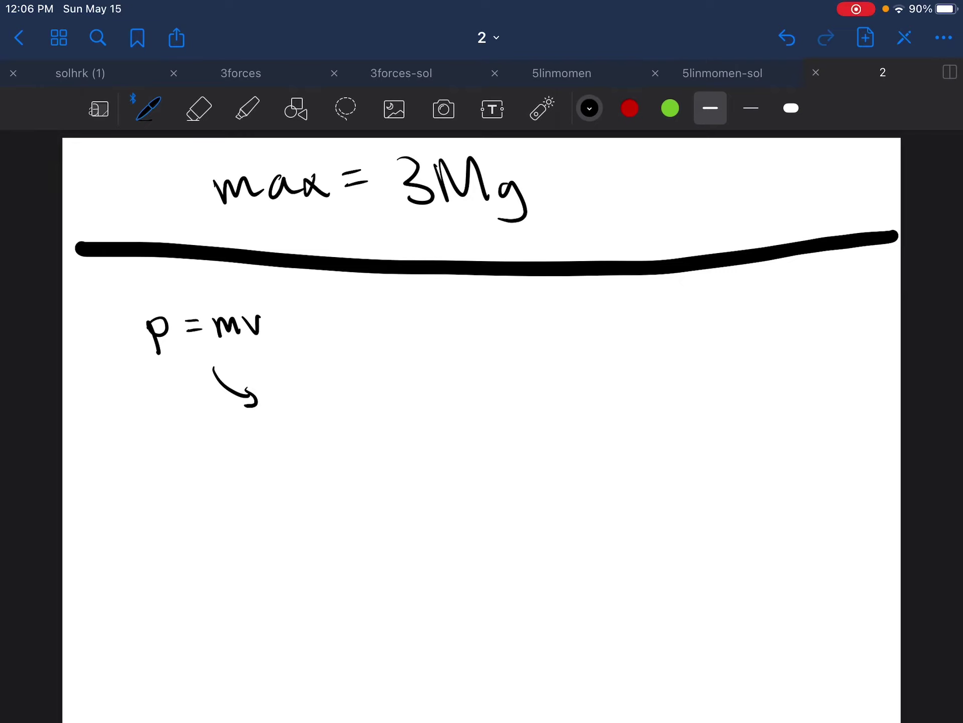
Write dp/dt = dm/dt × v +.
left_click_drag(195, 425, 219, 449)
mouse_move(187, 464)
left_mouse_down()
mouse_move(232, 459)
mouse_move(235, 490)
mouse_move(260, 457)
left_mouse_up()
mouse_move(302, 431)
left_mouse_down()
mouse_move(289, 444)
mouse_move(317, 442)
left_mouse_up()
left_click_drag(314, 438, 340, 436)
mouse_move(296, 457)
left_mouse_down()
mouse_move(339, 452)
mouse_move(325, 482)
left_mouse_up()
mouse_move(332, 458)
left_mouse_down()
mouse_move(343, 479)
mouse_move(380, 438)
mouse_move(415, 437)
left_mouse_up()
left_click_drag(409, 439, 414, 451)
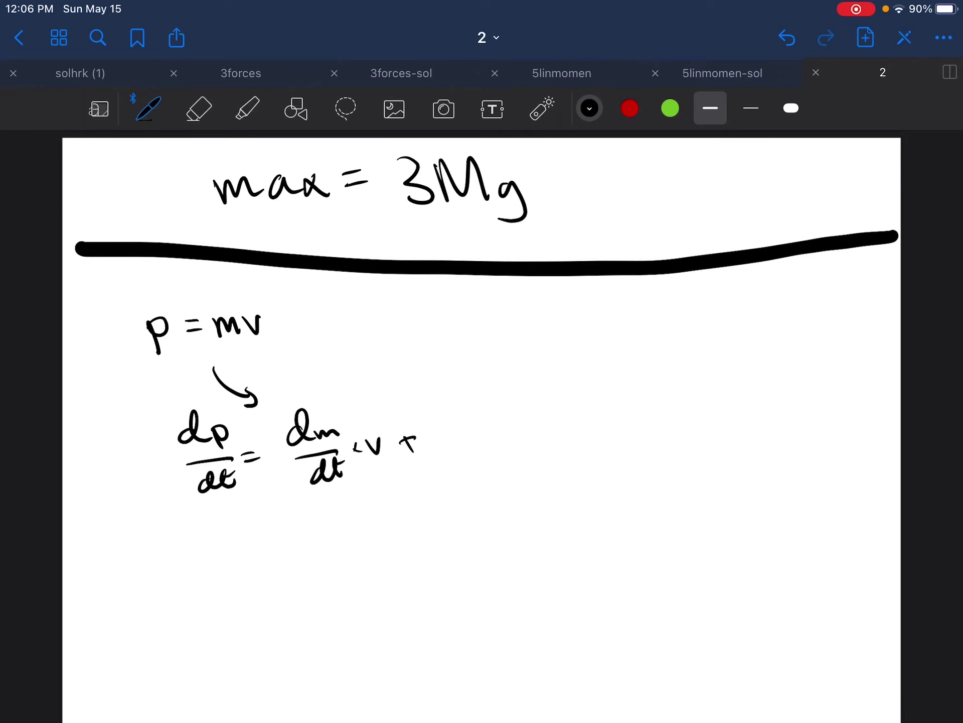
Add the dv/dt × m term and mark v as depending on t with an arrow.
mouse_move(456, 414)
left_mouse_down()
mouse_move(455, 395)
mouse_move(485, 410)
left_mouse_up()
left_click_drag(450, 444, 481, 440)
mouse_move(469, 459)
left_mouse_down()
mouse_move(460, 472)
mouse_move(484, 468)
left_mouse_up()
mouse_move(479, 452)
left_mouse_down()
mouse_move(493, 462)
mouse_move(494, 453)
left_mouse_up()
left_click_drag(505, 436, 551, 432)
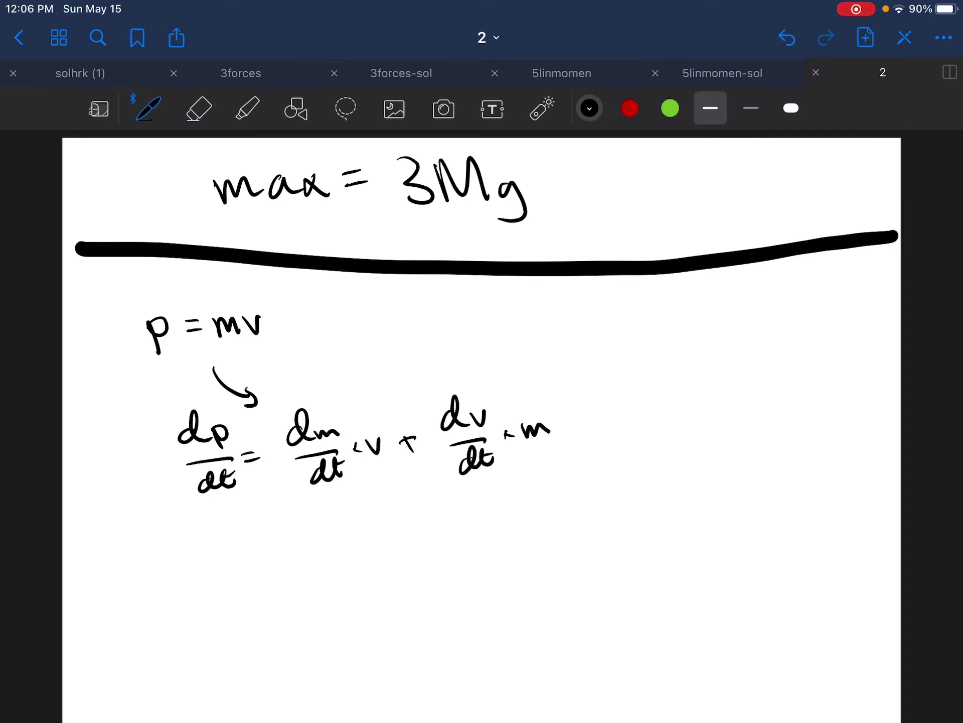
mouse_move(376, 472)
left_mouse_down()
mouse_move(390, 473)
mouse_move(391, 505)
left_mouse_up()
mouse_move(383, 493)
left_mouse_down()
mouse_move(397, 493)
mouse_move(401, 531)
mouse_move(402, 521)
left_mouse_up()
scroll(482, 425, "down", 3)
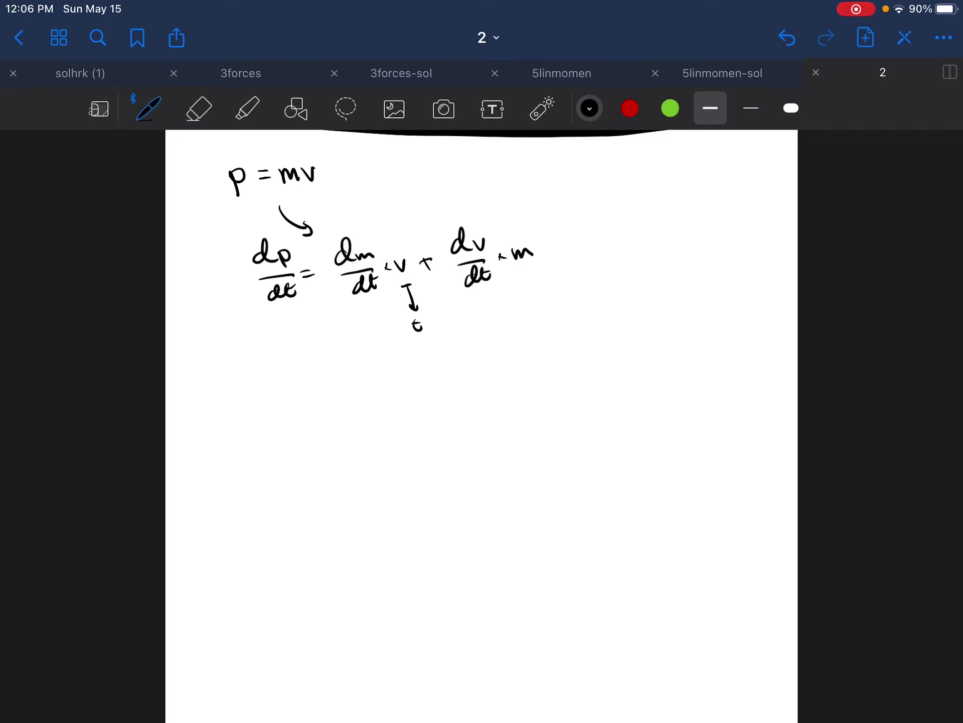
Sketch a free-body dot with the weight arrow mg down and Fsens arrow up.
left_click_drag(325, 412, 328, 416)
mouse_move(327, 415)
left_mouse_down()
mouse_move(331, 465)
mouse_move(339, 459)
mouse_move(369, 485)
left_mouse_up()
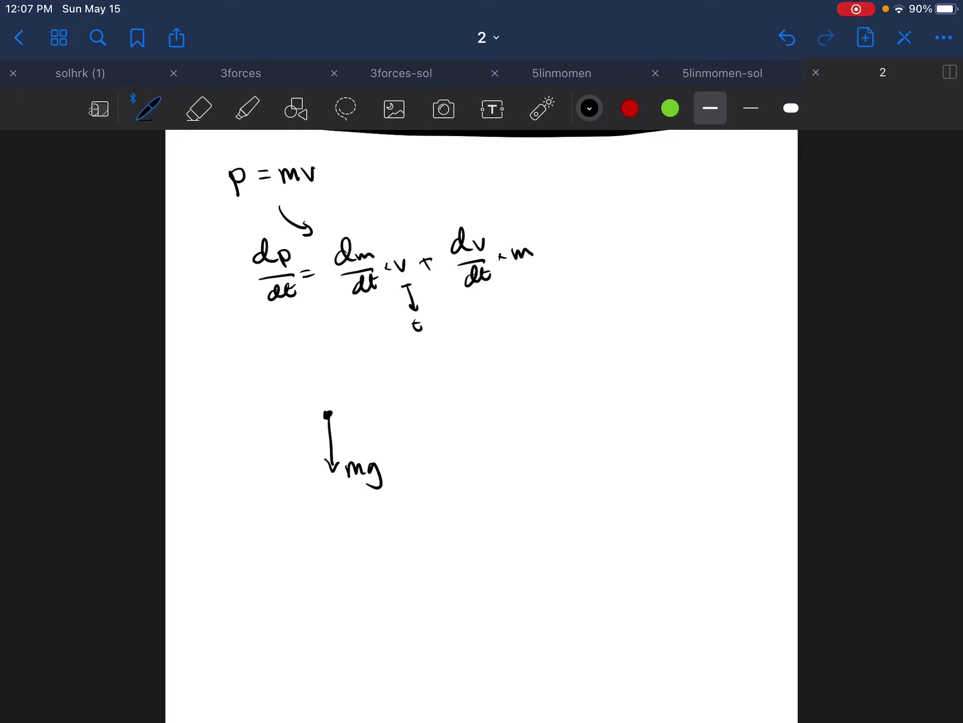
mouse_move(328, 413)
left_mouse_down()
mouse_move(325, 366)
mouse_move(332, 377)
mouse_move(352, 370)
mouse_move(353, 380)
left_mouse_up()
left_click_drag(356, 383, 395, 387)
Write ⇒ F_total = F_sens − λLg below the sketch, undoing a stray stroke.
left_click_drag(262, 548, 284, 555)
mouse_move(269, 539)
left_mouse_down()
mouse_move(280, 562)
mouse_move(328, 560)
mouse_move(340, 532)
left_mouse_up()
mouse_move(328, 546)
left_mouse_down()
mouse_move(337, 545)
mouse_move(347, 569)
mouse_move(365, 567)
left_mouse_up()
left_click_drag(359, 553, 391, 571)
mouse_move(400, 542)
left_mouse_down()
mouse_move(436, 557)
mouse_move(449, 526)
left_mouse_up()
mouse_move(437, 539)
left_mouse_down()
mouse_move(453, 536)
mouse_move(494, 557)
mouse_move(514, 532)
left_mouse_up()
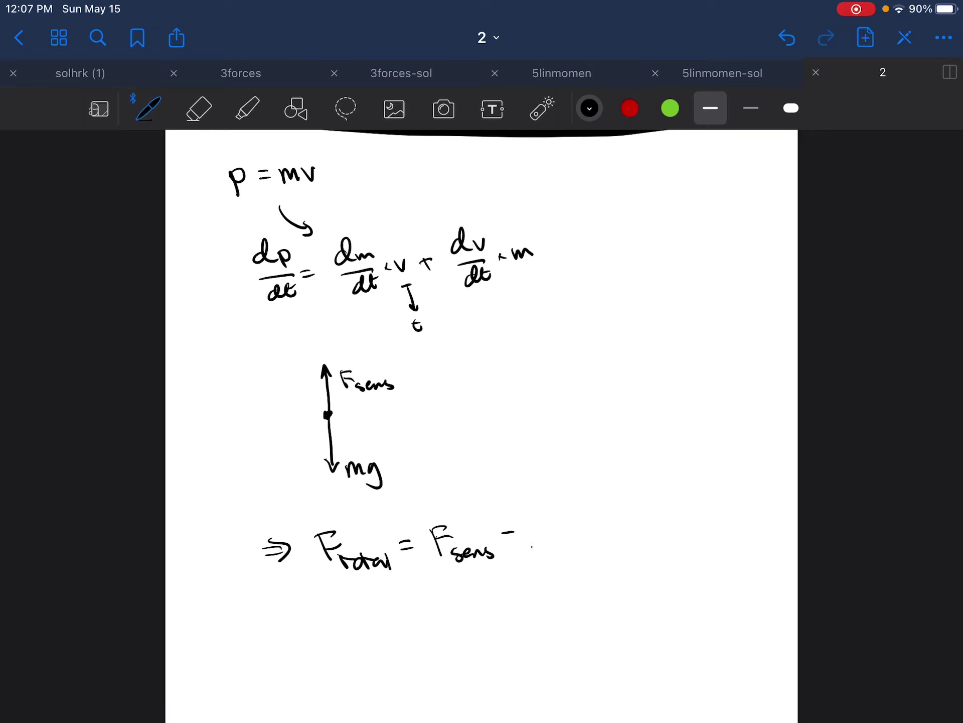
mouse_move(538, 530)
left_mouse_down()
mouse_move(531, 553)
mouse_move(558, 540)
mouse_move(529, 548)
left_mouse_up()
key("ctrl+z")
left_click_drag(569, 509, 605, 555)
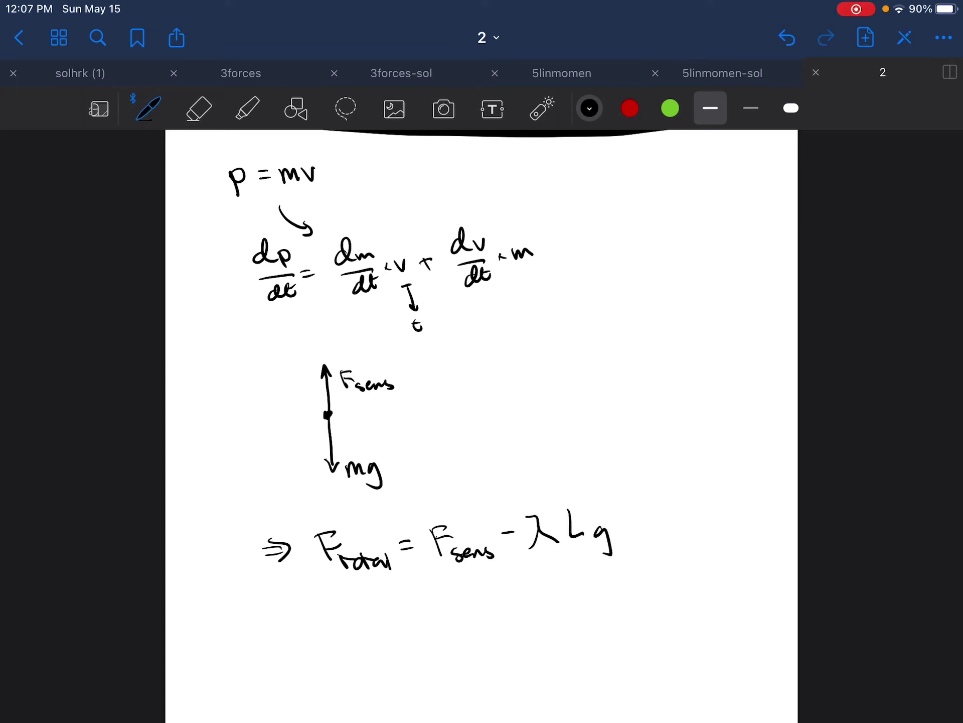
Underline F_sens, F_total and the derivative, with a curved arrow down to the bottom.
left_click_drag(444, 578, 488, 572)
left_click_drag(327, 586, 391, 580)
left_click_drag(344, 305, 524, 287)
left_click_drag(411, 295, 284, 641)
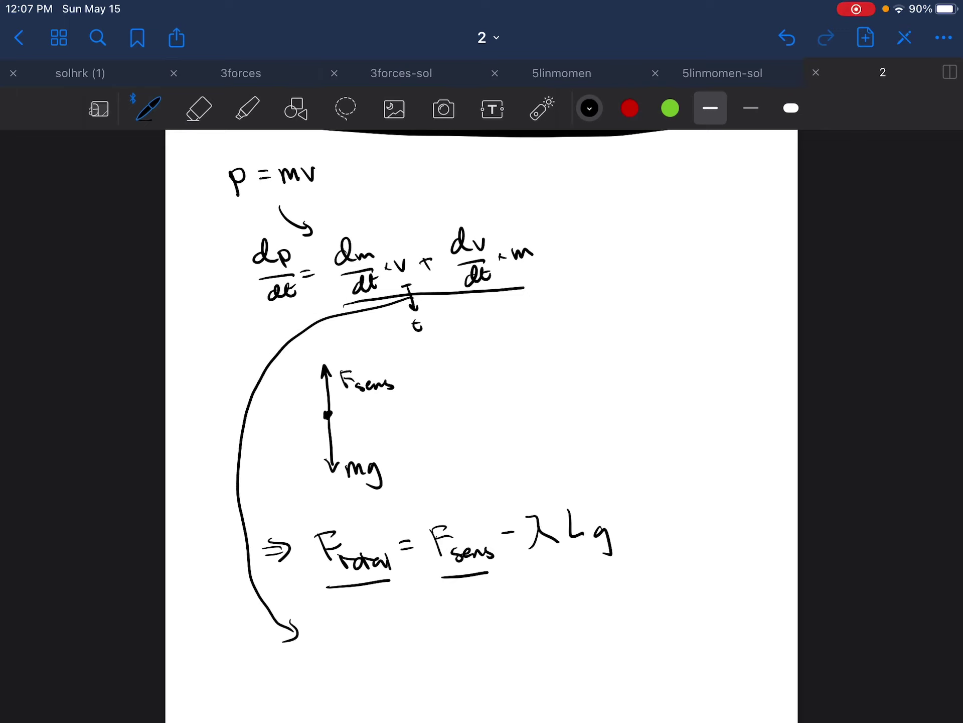
Start a new line Fsens = at the arrow's end.
mouse_move(338, 626)
left_mouse_down()
mouse_move(344, 654)
mouse_move(353, 622)
left_mouse_up()
mouse_move(343, 636)
left_mouse_down()
mouse_move(357, 635)
mouse_move(362, 660)
left_mouse_up()
mouse_move(369, 649)
left_mouse_down()
mouse_move(402, 655)
mouse_move(418, 628)
left_mouse_up()
left_click_drag(409, 639, 419, 636)
Write Fsens = dm/dl·dl/dt·v + d²l/dt²×m + λLg and an equals sign below.
mouse_move(454, 611)
left_mouse_down()
mouse_move(478, 626)
mouse_move(456, 658)
mouse_move(478, 655)
mouse_move(527, 593)
mouse_move(529, 627)
mouse_move(512, 652)
mouse_move(569, 626)
mouse_move(573, 612)
mouse_move(592, 613)
left_mouse_up()
mouse_move(587, 608)
left_mouse_down()
mouse_move(586, 623)
mouse_move(623, 600)
mouse_move(633, 580)
left_mouse_up()
mouse_move(640, 570)
left_mouse_down()
mouse_move(652, 603)
mouse_move(626, 636)
mouse_move(650, 633)
mouse_move(668, 606)
mouse_move(717, 607)
left_mouse_up()
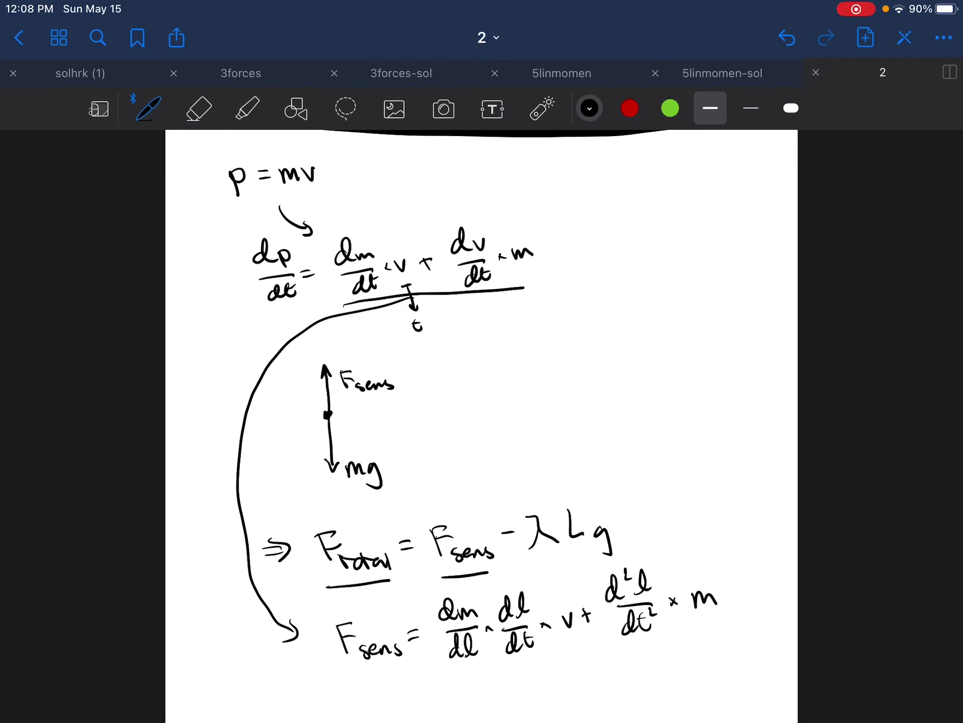
scroll(482, 422, "down", 5)
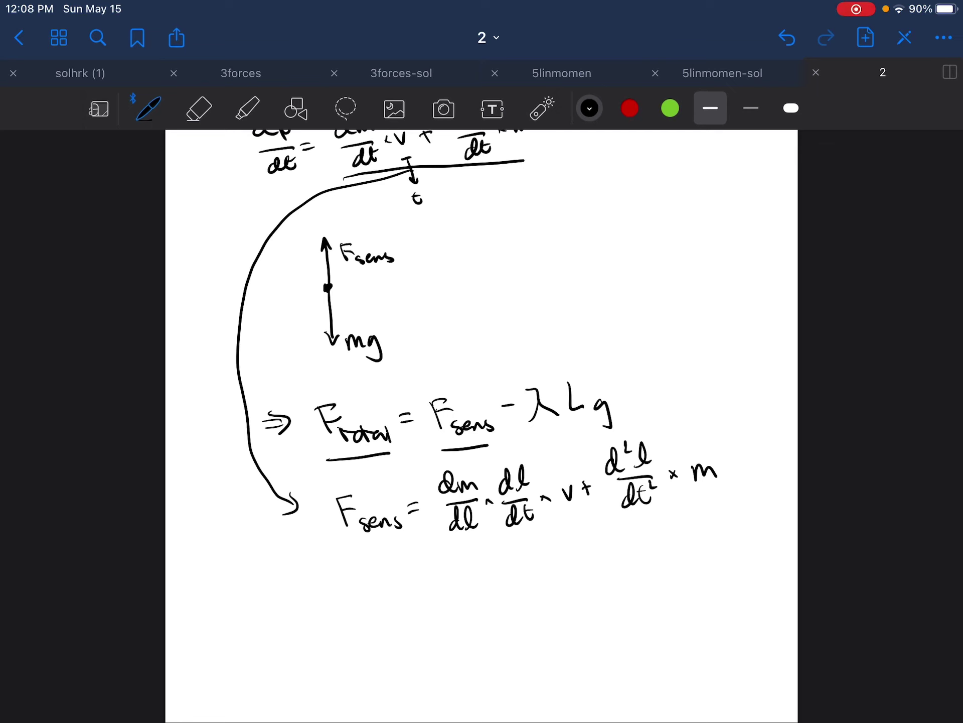
mouse_move(726, 461)
left_mouse_down()
mouse_move(739, 459)
mouse_move(734, 465)
mouse_move(753, 476)
mouse_move(776, 473)
left_mouse_up()
left_click_drag(787, 461, 781, 490)
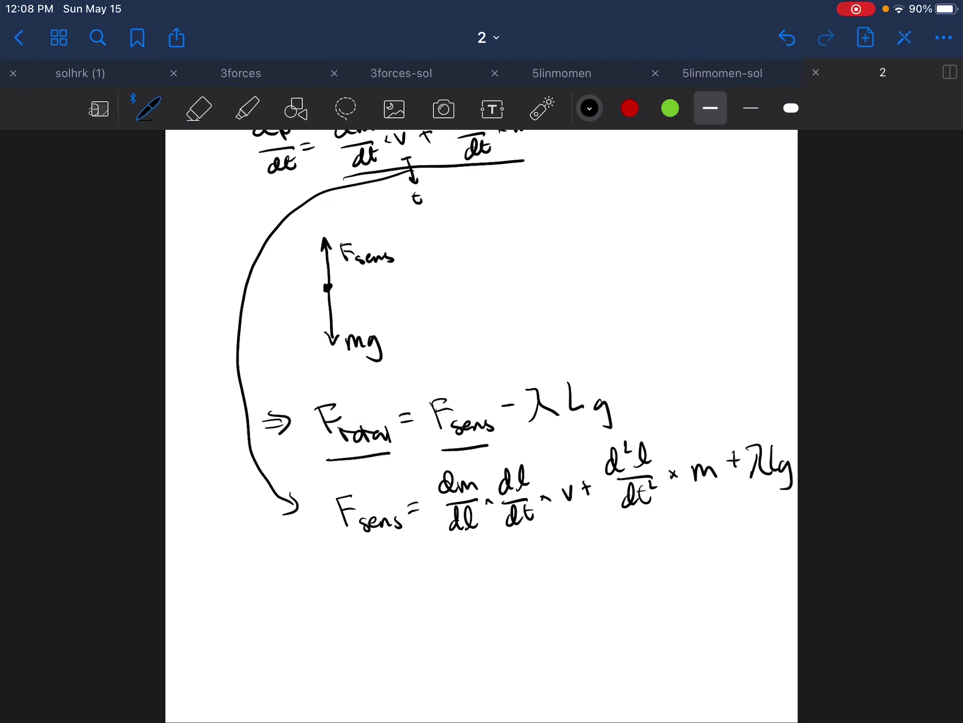
left_click_drag(416, 609, 430, 615)
Underline both term groups and point an arrow down from the first.
left_click_drag(459, 538, 563, 526)
left_click_drag(520, 536, 527, 557)
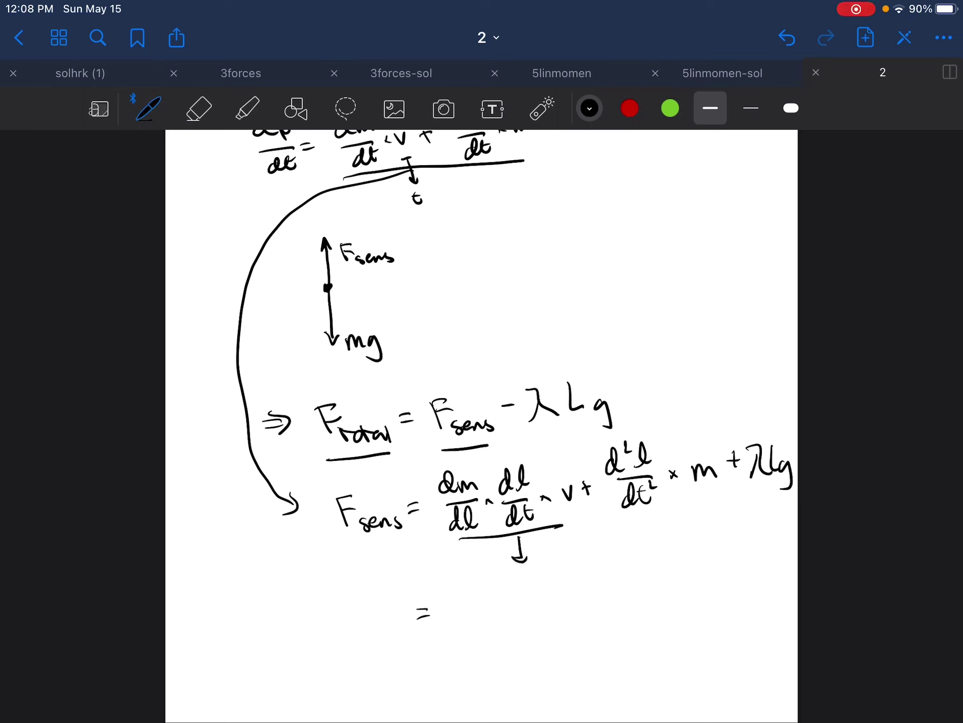
left_click_drag(614, 521, 780, 502)
Annotate the second derivative as (-g) and m as λl with arrows.
mouse_move(666, 390)
left_mouse_down()
mouse_move(652, 422)
mouse_move(666, 417)
left_mouse_up()
mouse_move(669, 357)
left_mouse_down()
mouse_move(665, 378)
mouse_move(684, 367)
left_mouse_up()
mouse_move(696, 363)
left_mouse_down()
mouse_move(686, 385)
mouse_move(697, 370)
mouse_move(704, 441)
left_mouse_up()
left_click_drag(702, 430, 714, 438)
mouse_move(721, 390)
left_mouse_down()
mouse_move(729, 414)
mouse_move(750, 413)
left_mouse_up()
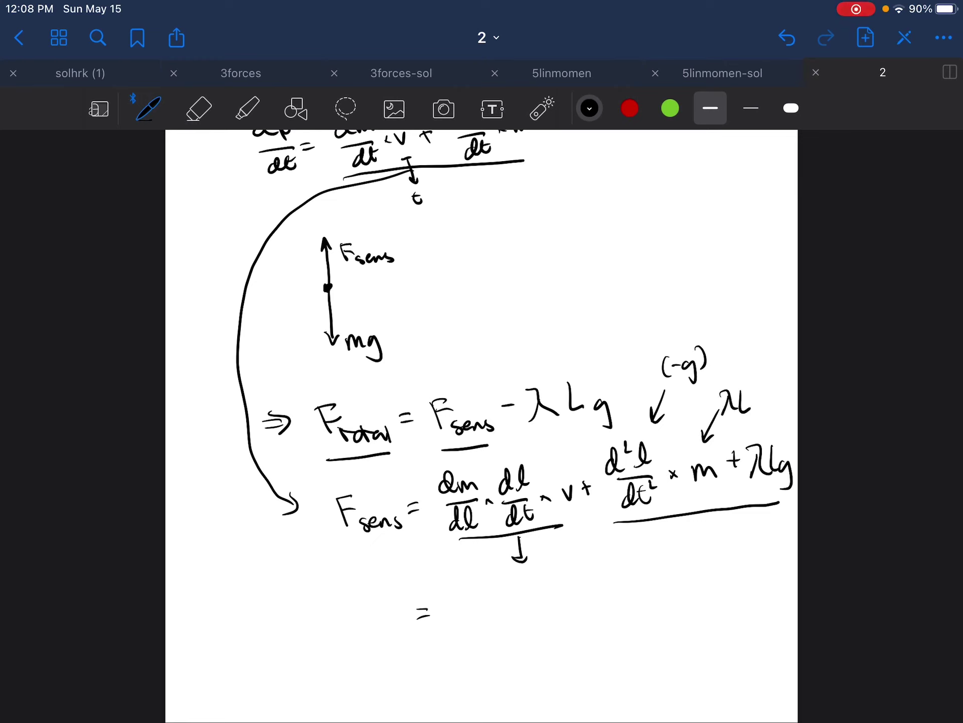
In red ink, circle both term groups and trace the downward arrow.
left_click(630, 108)
mouse_move(742, 417)
left_mouse_down()
mouse_move(603, 482)
mouse_move(753, 418)
mouse_move(641, 495)
left_mouse_up()
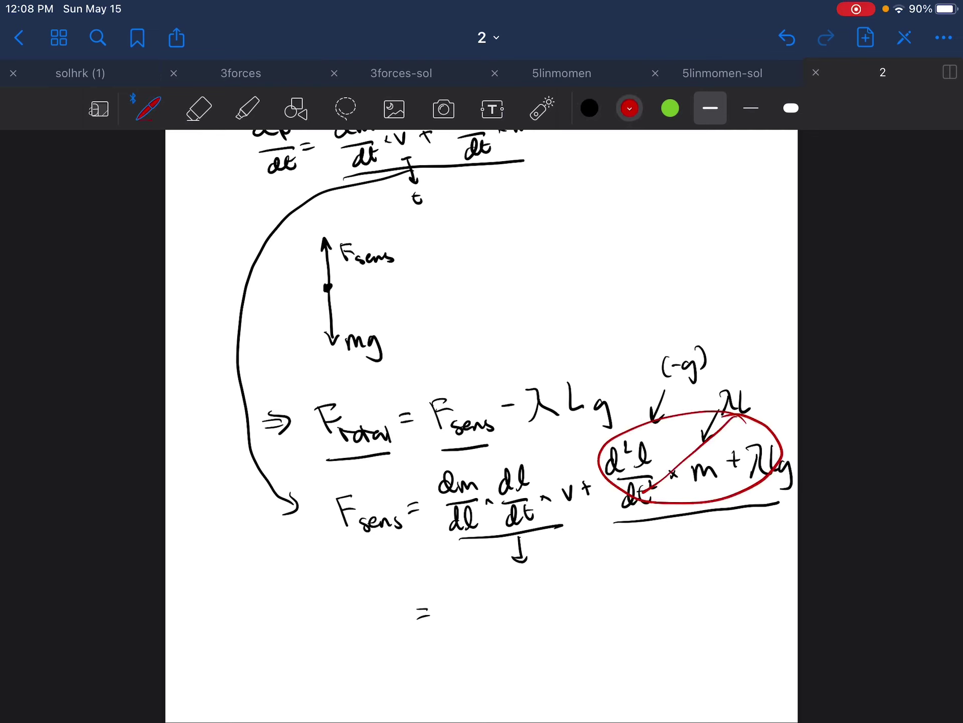
mouse_move(519, 536)
left_mouse_down()
mouse_move(519, 566)
mouse_move(529, 555)
left_mouse_up()
mouse_move(493, 447)
left_mouse_down()
mouse_move(548, 456)
mouse_move(480, 452)
left_mouse_up()
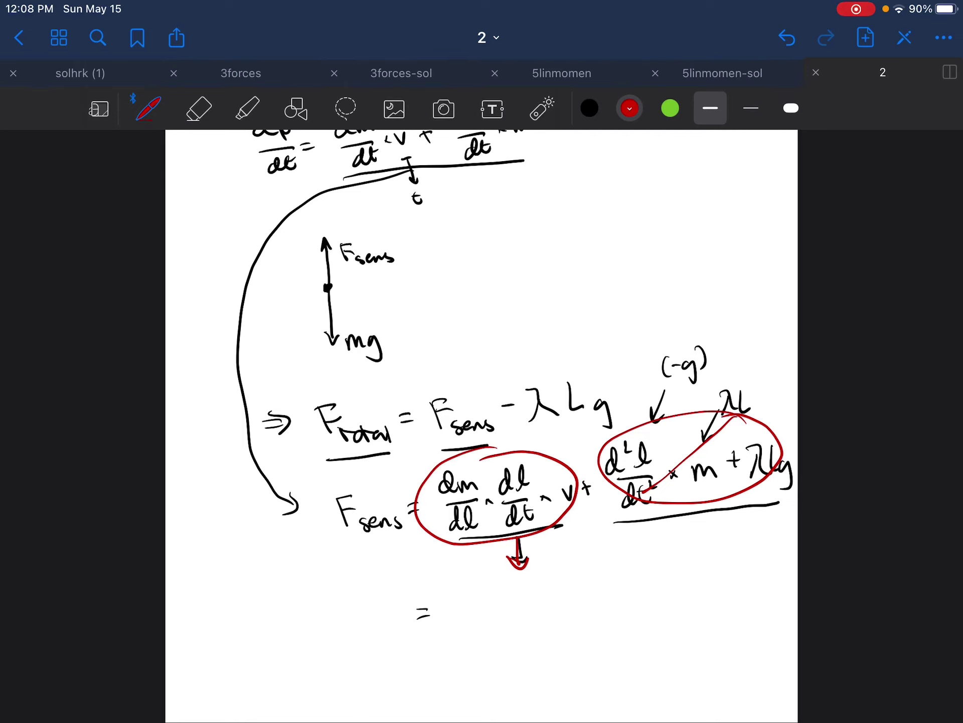
scroll(482, 421, "up", 3)
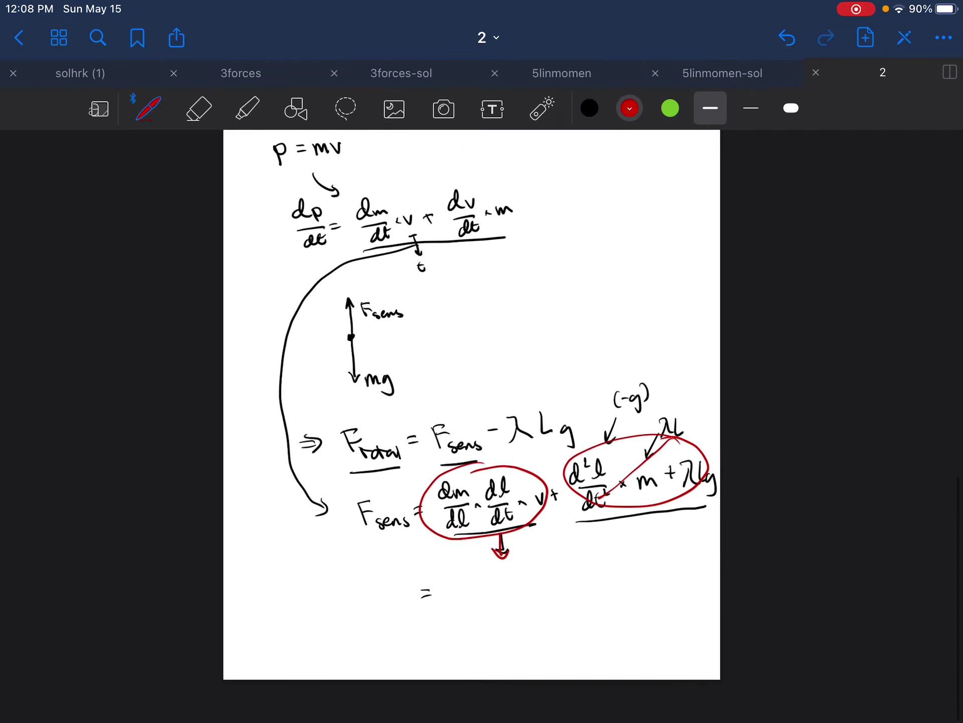
scroll(482, 422, "up", 10)
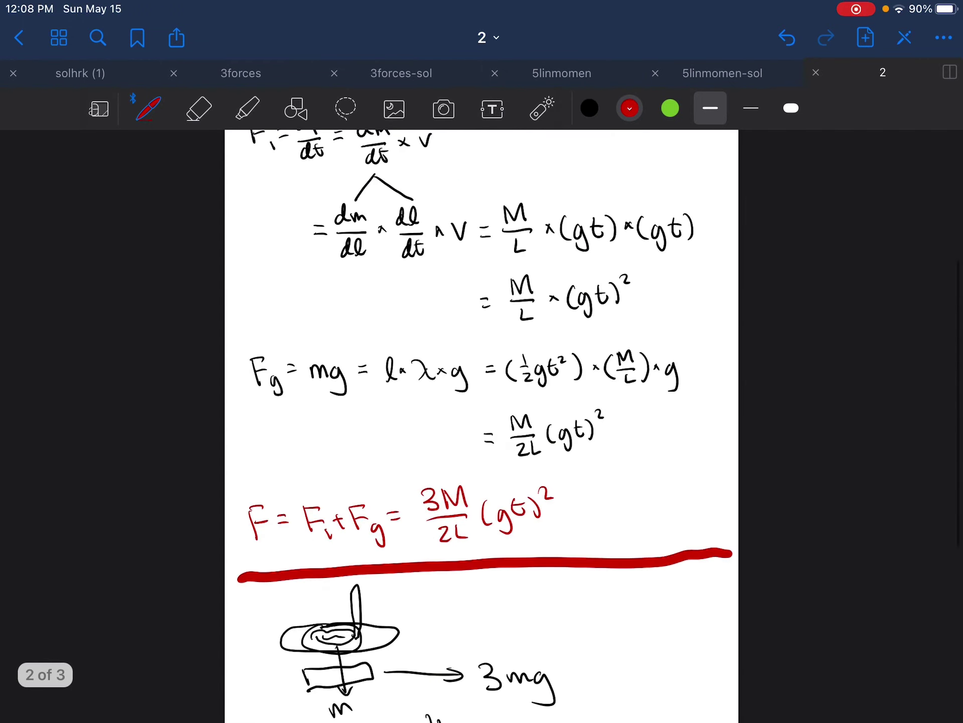
scroll(482, 422, "up", 10)
scroll(482, 421, "up", 3)
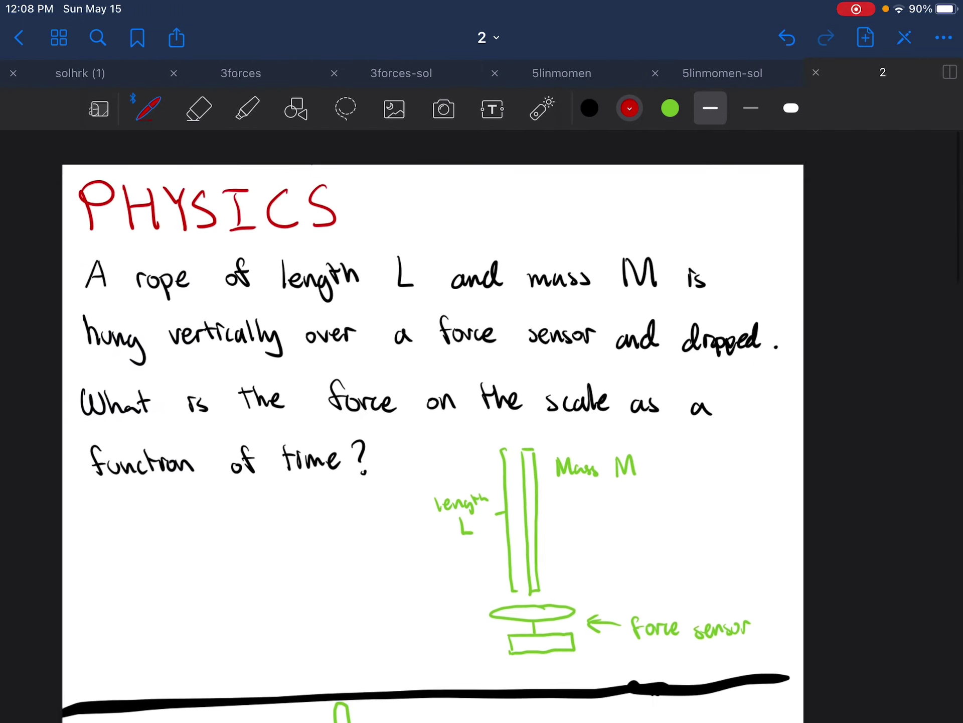